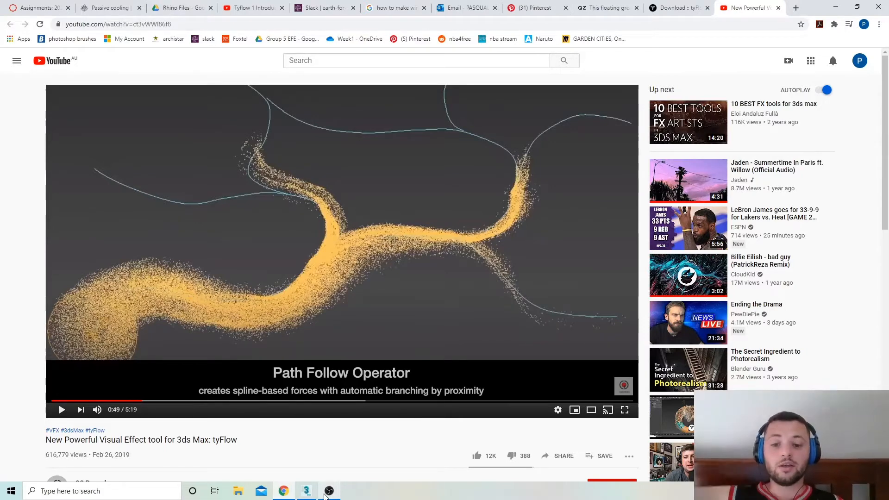
Play part of the tyFlow showcase video, pause it and switch to the tyFlow Beta download page
click(294, 319)
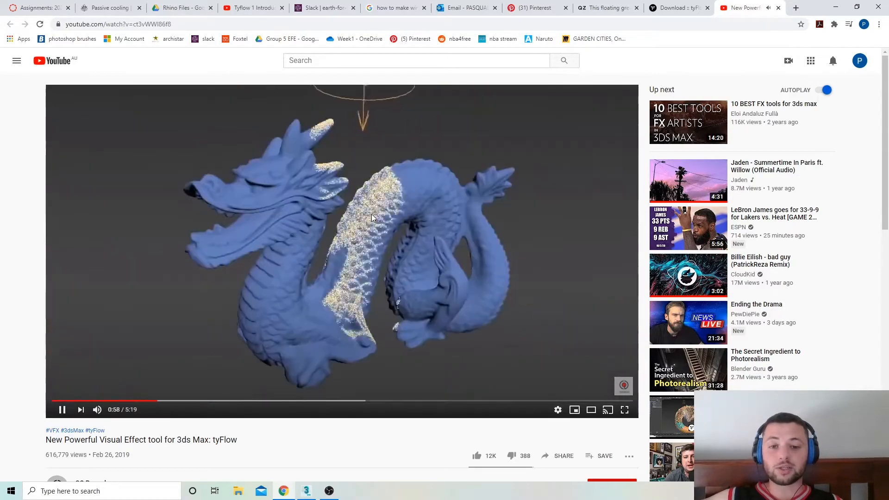
click(372, 214)
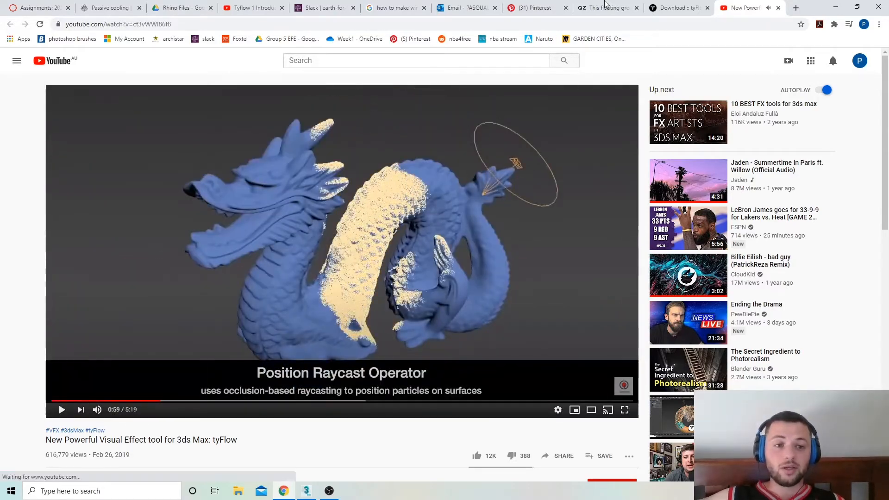
click(680, 7)
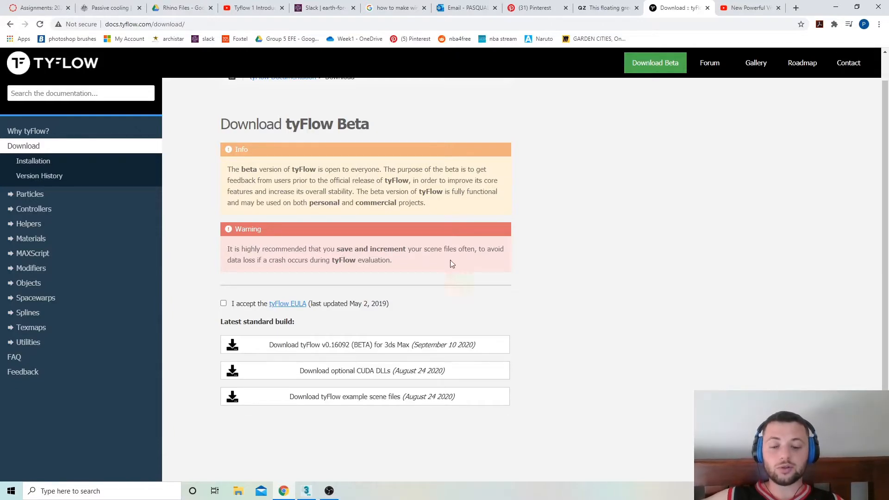
Browse in File Explorer to the Plugins folder under C: > Program Files > Autodesk > 3ds Max 2020
click(241, 494)
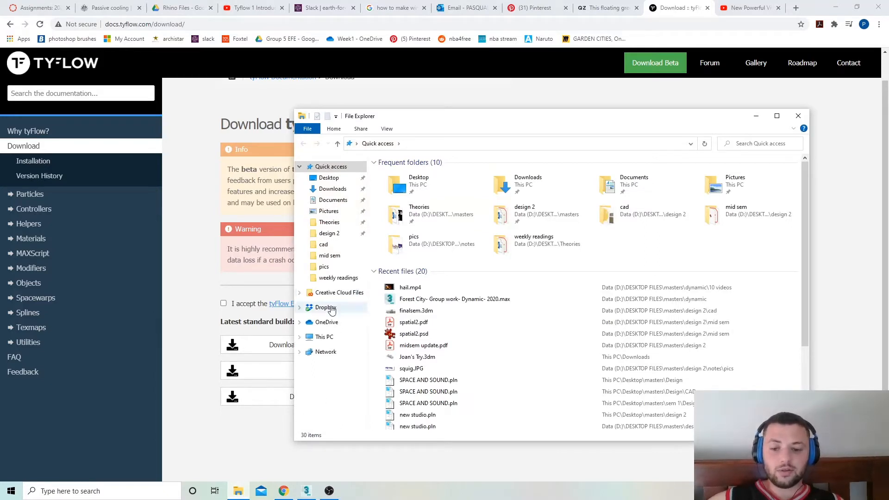
click(322, 339)
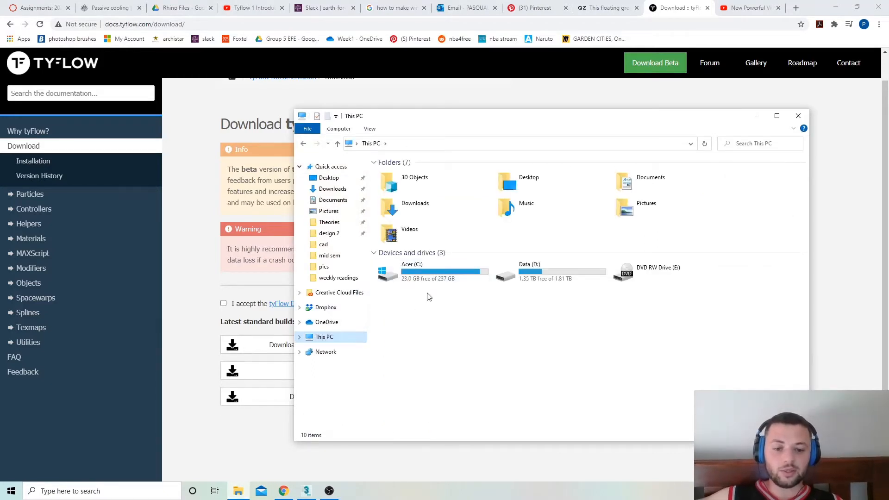
click(428, 270)
double_click(428, 270)
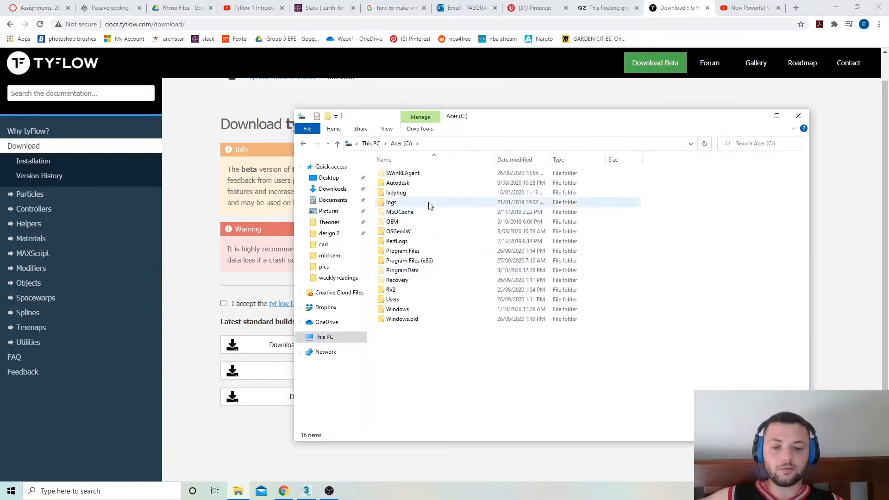
double_click(416, 186)
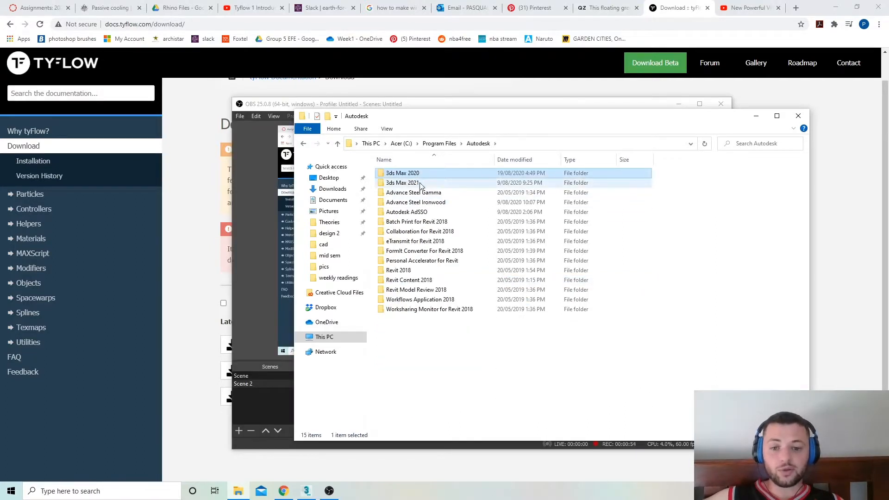
double_click(452, 172)
scroll(422, 303, down, 9)
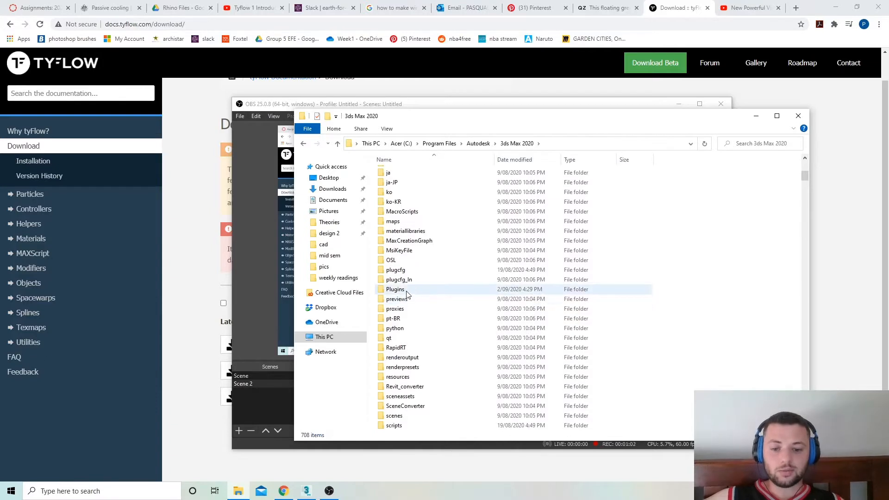
double_click(407, 290)
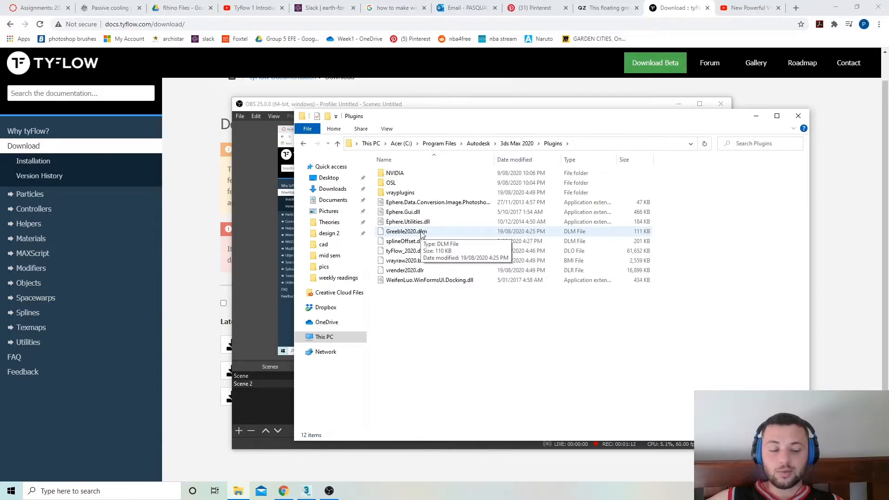
Switch to 3ds Max with the tyFlow editor closed and delete tyFlow003 and tyIcon002 from the scene
click(756, 116)
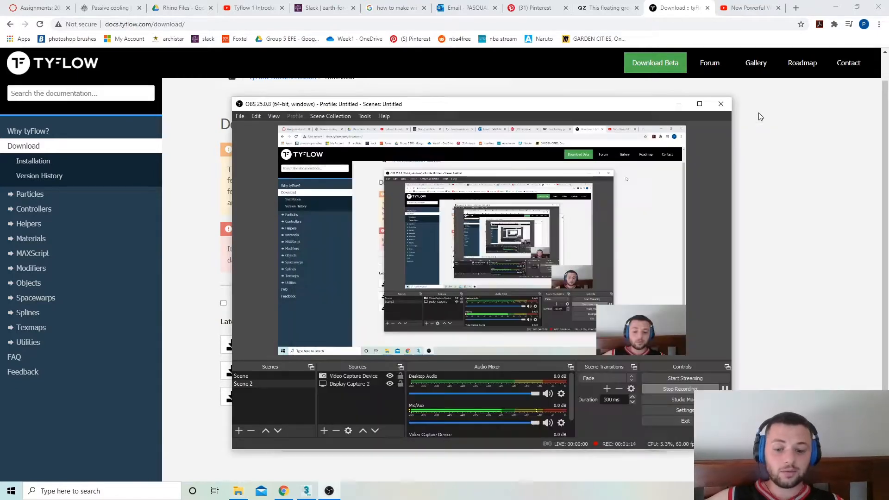
click(679, 104)
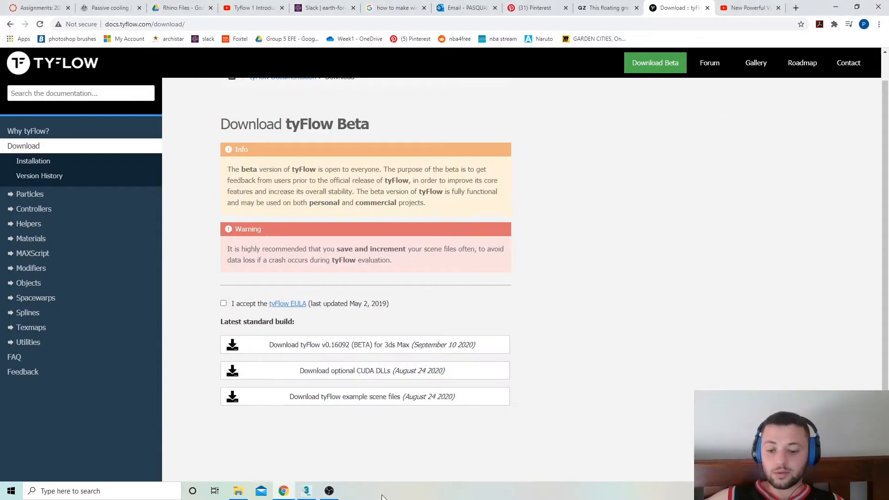
click(306, 492)
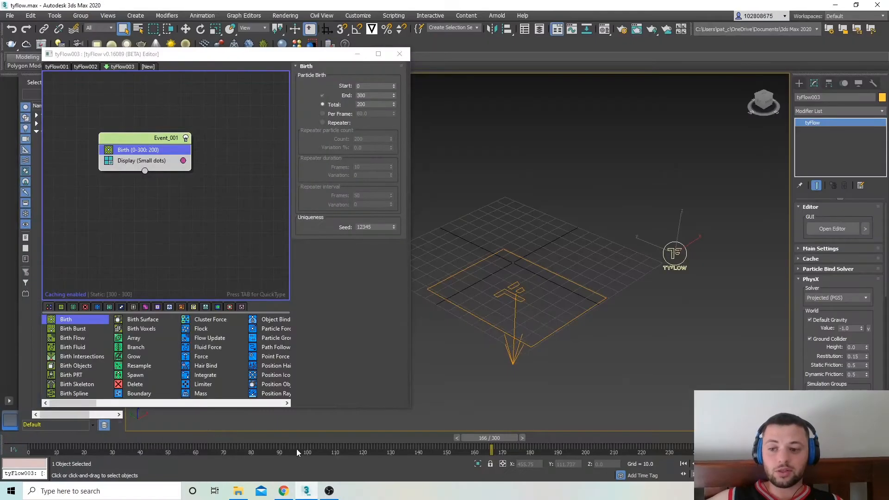
click(399, 54)
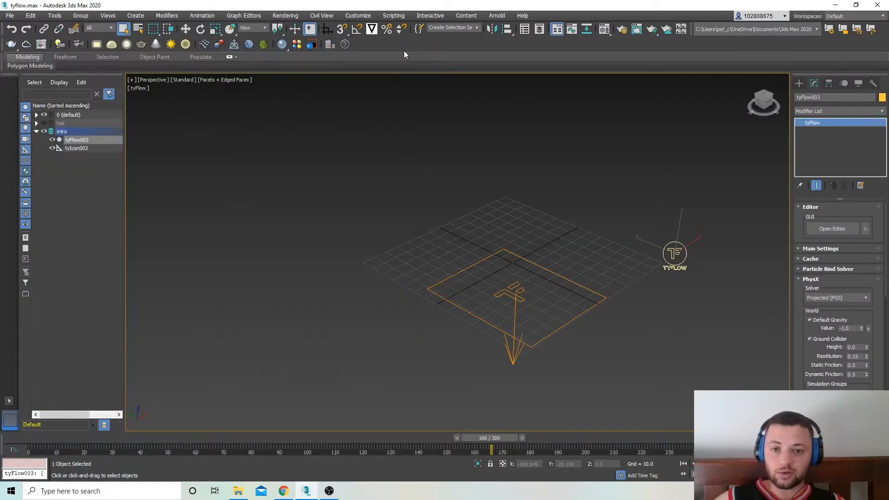
drag(711, 348, 425, 187)
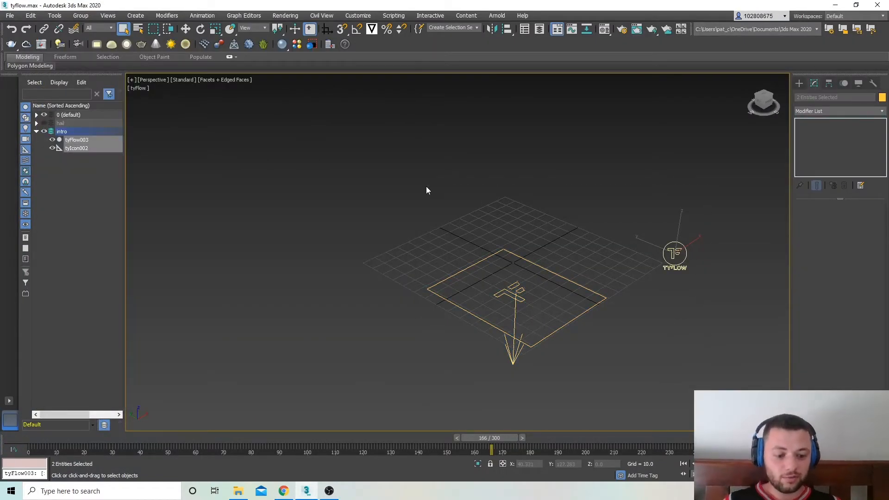
key(Delete)
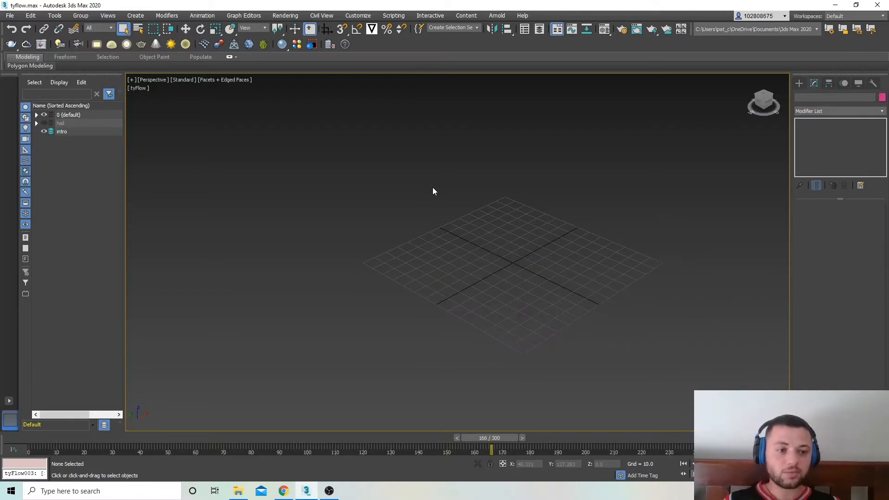
Activate creation of a tyFlow object from the standard primitives
click(799, 84)
click(800, 97)
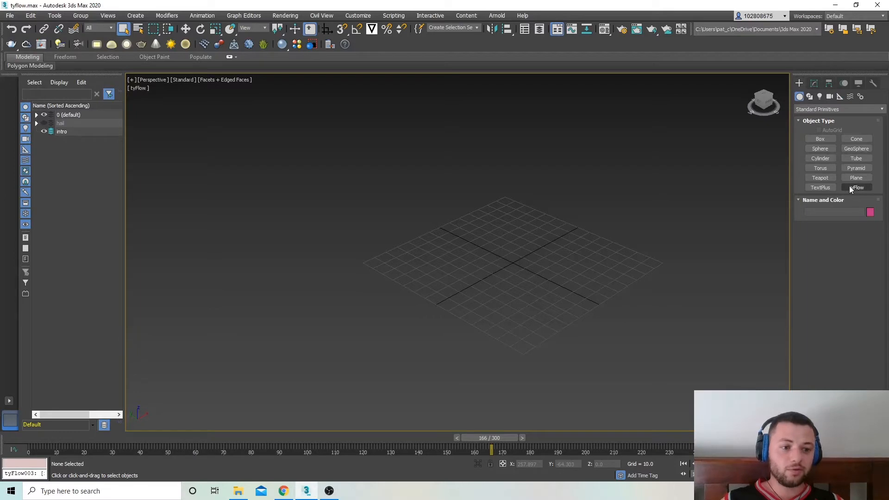
click(850, 189)
drag(404, 282, 327, 189)
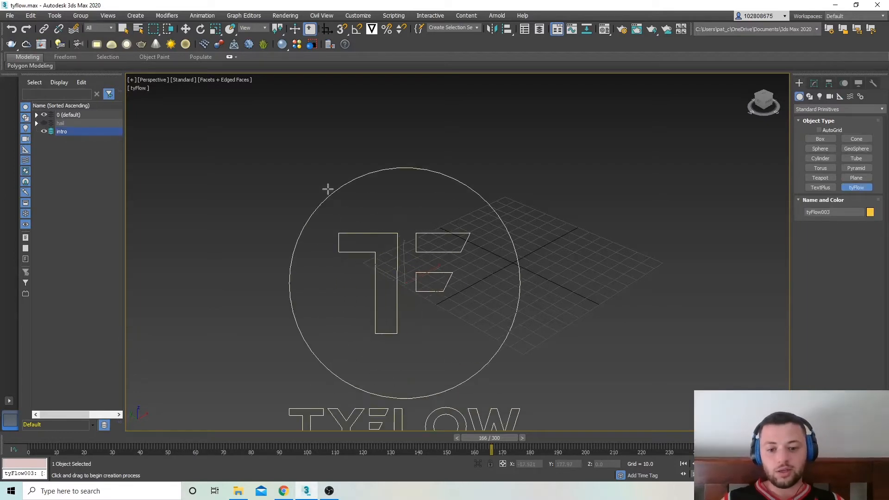
drag(561, 268, 506, 175)
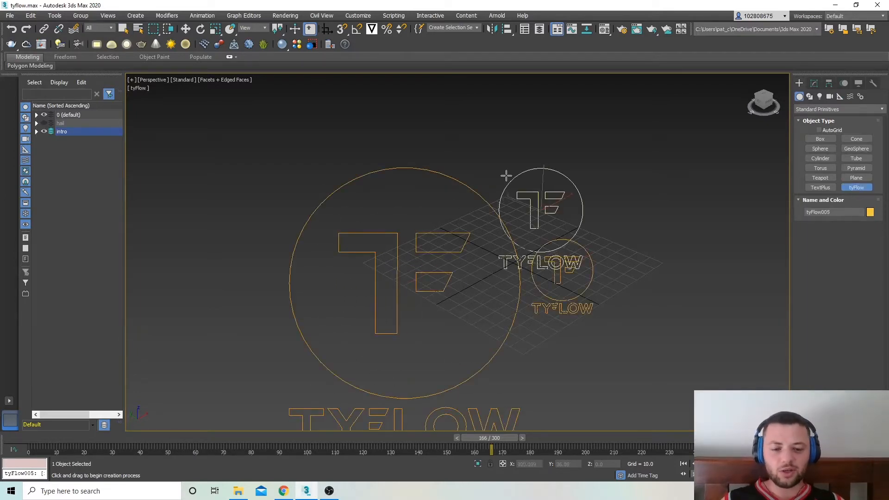
key(ctrl+z)
key(ctrl+z)
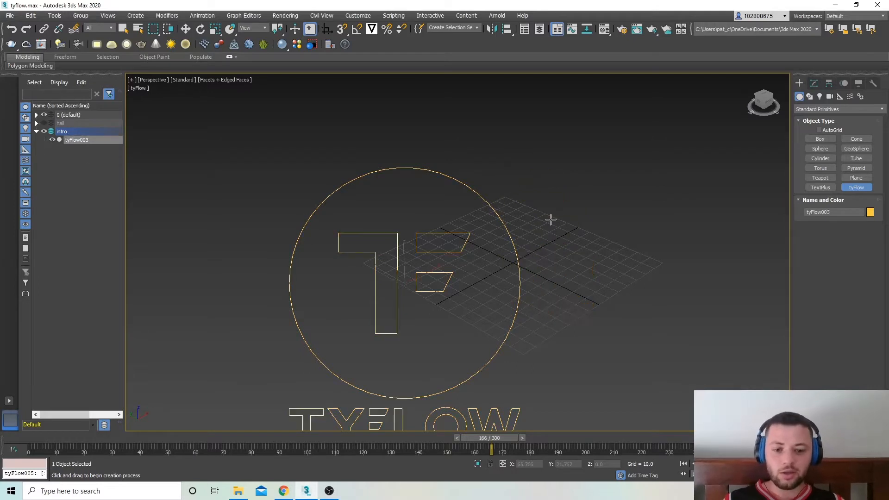
key(ctrl+z)
Place a small tyFlow object beside the grid's corner and draw a rectangular tyIcon about 112 by 111 over the grid
mouse_move(371, 265)
mouse_down()
mouse_move(353, 256)
mouse_move(362, 260)
mouse_up()
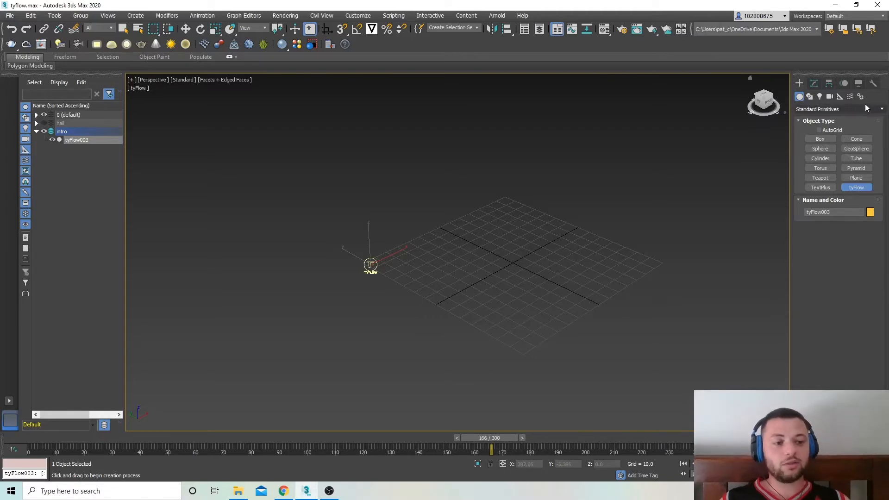
click(841, 96)
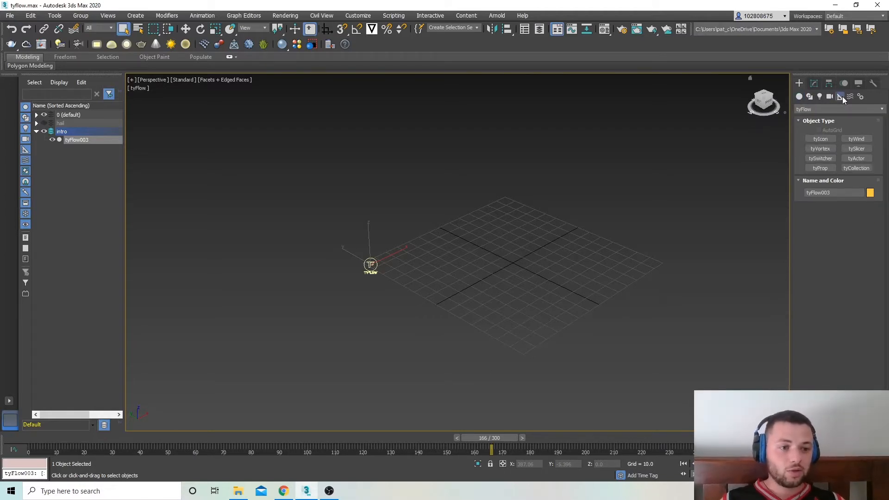
click(821, 139)
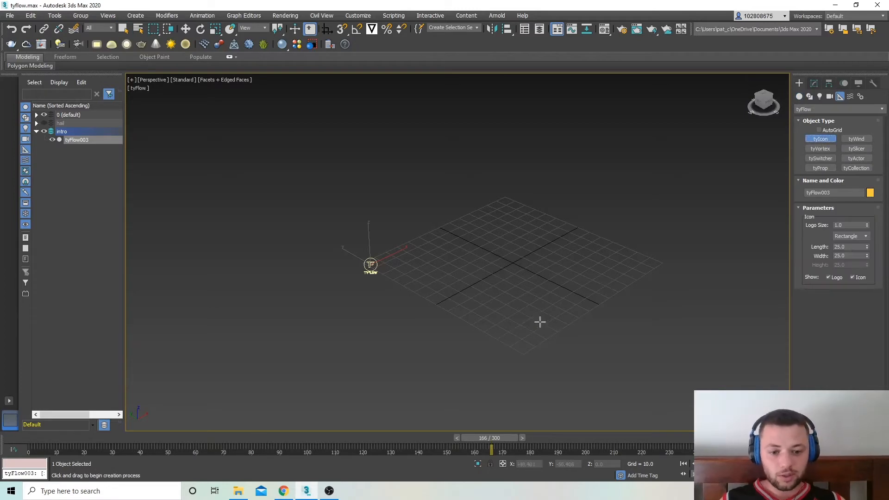
drag(540, 321, 522, 202)
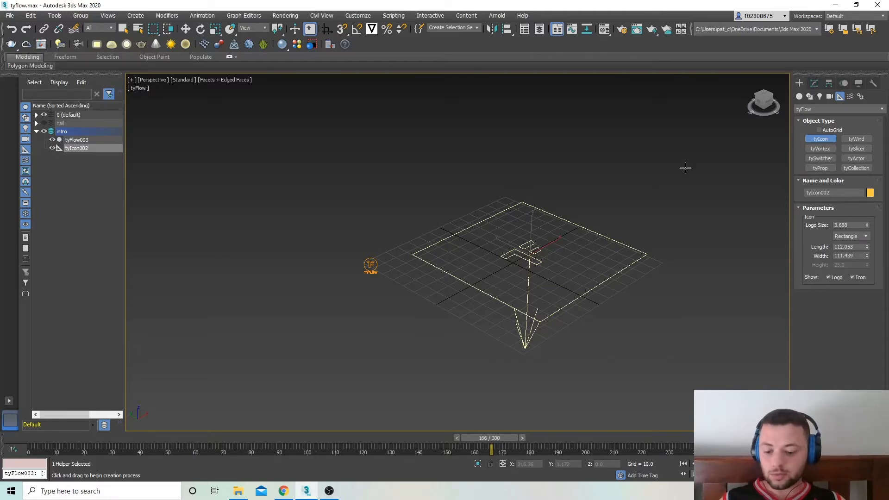
key(w)
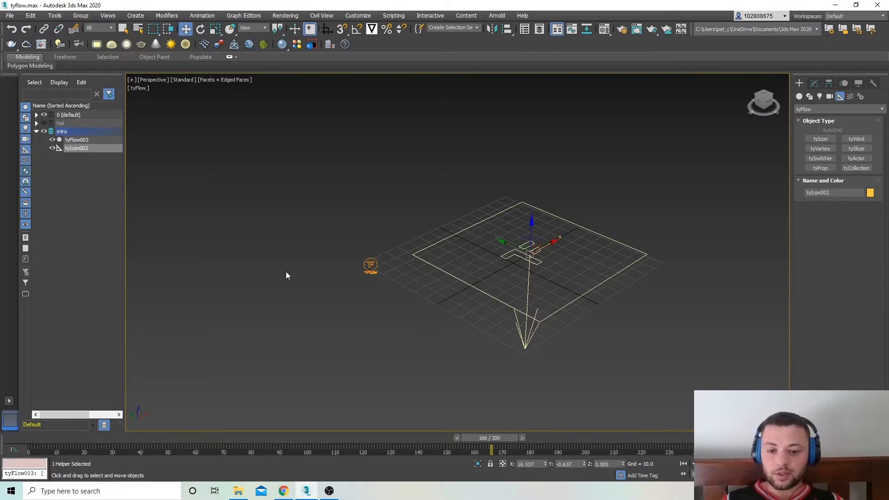
Open the editor of the tyFlow object, narrow its window and move it clear of the tyIcon in the viewport
click(364, 263)
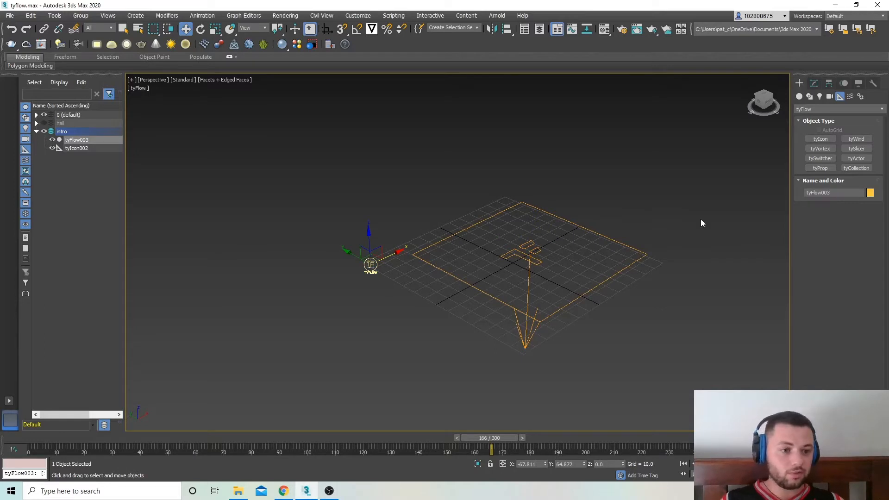
click(814, 84)
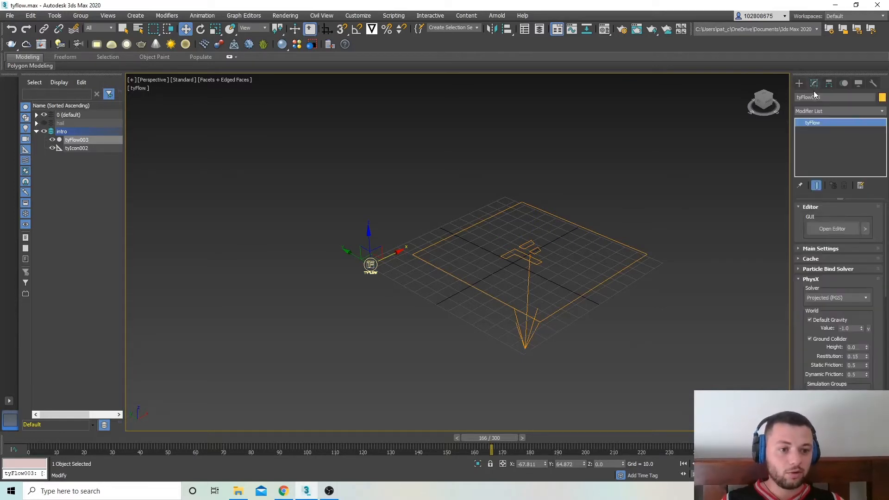
click(836, 228)
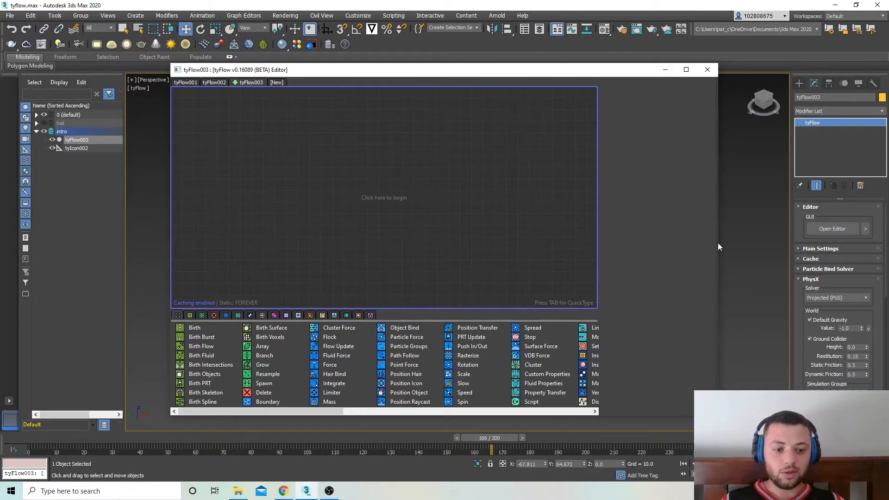
drag(717, 384, 571, 386)
drag(451, 74, 327, 55)
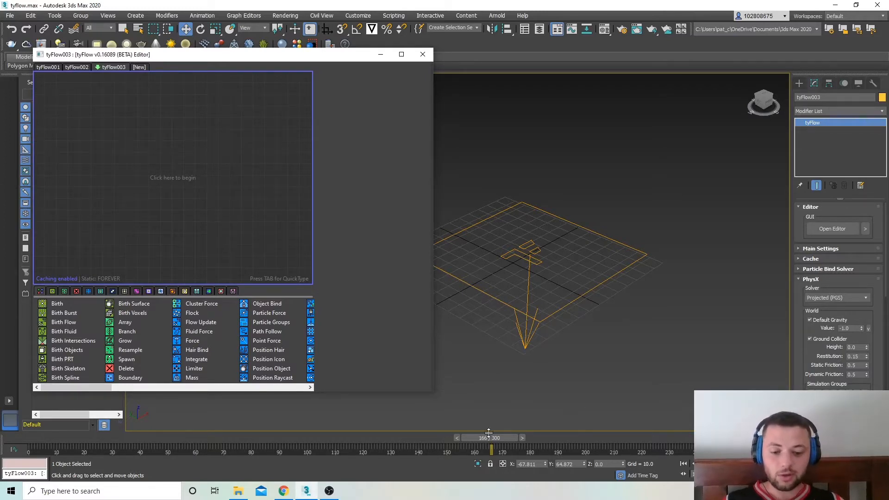
Set the timeline to frame 27, start a new event with a Birth operator and look through the available operators
drag(489, 432, 106, 437)
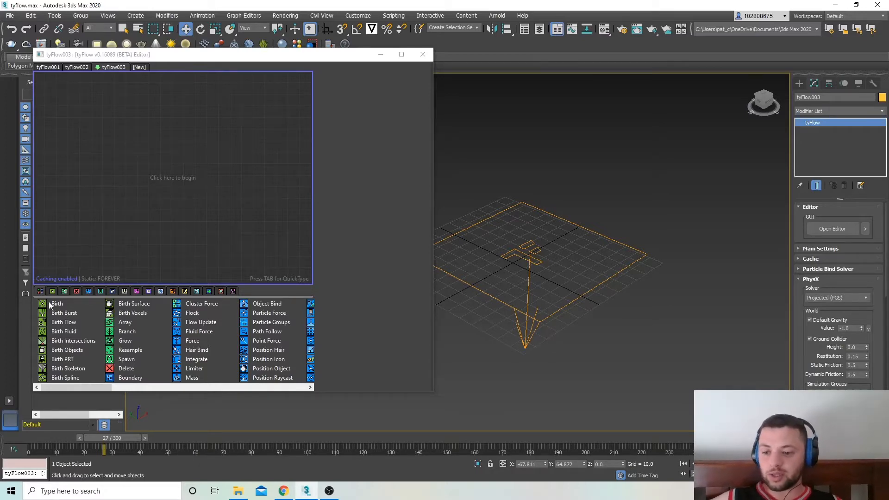
drag(50, 304, 99, 150)
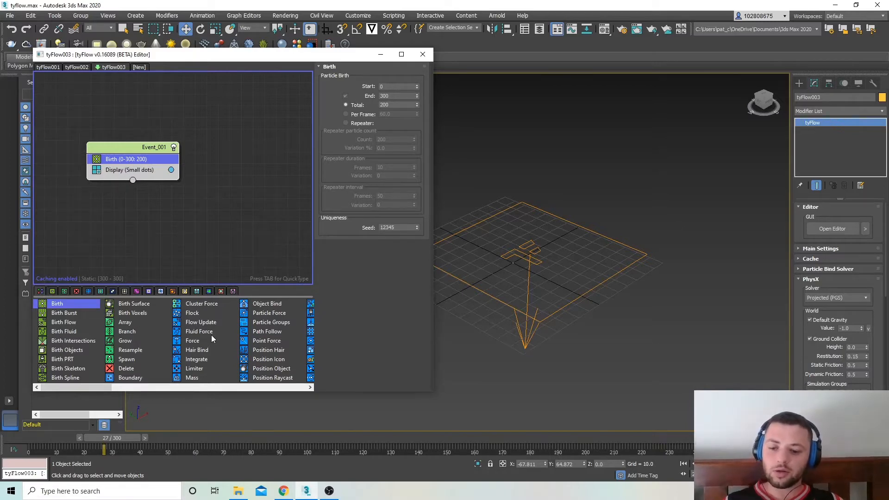
scroll(212, 339, right, 5)
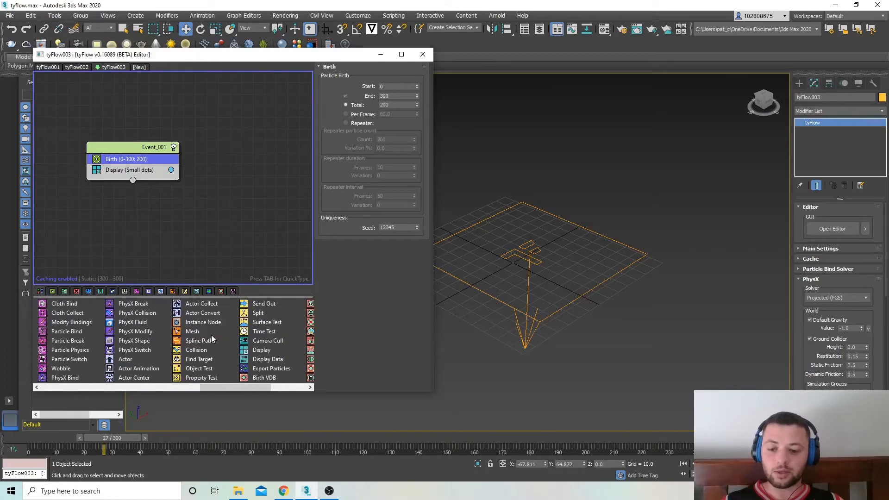
scroll(212, 339, right, 3)
scroll(212, 340, left, 8)
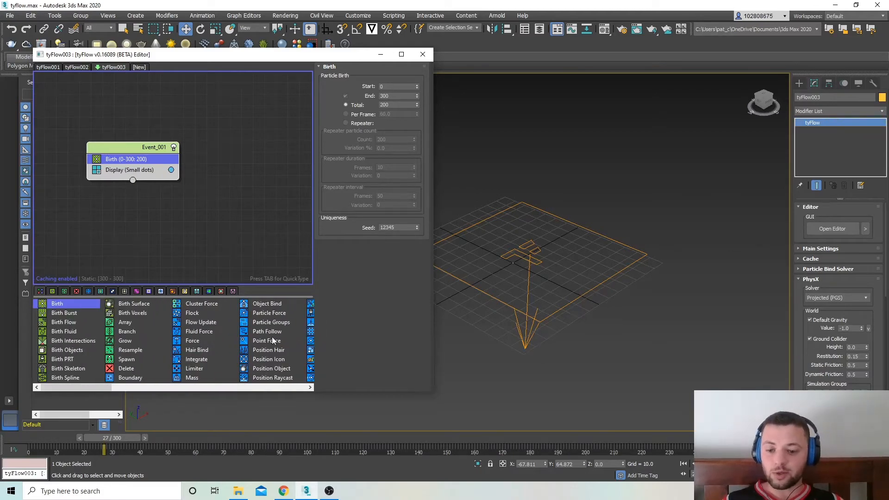
Add a Shape operator directly below the Birth operator in the event
click(131, 166)
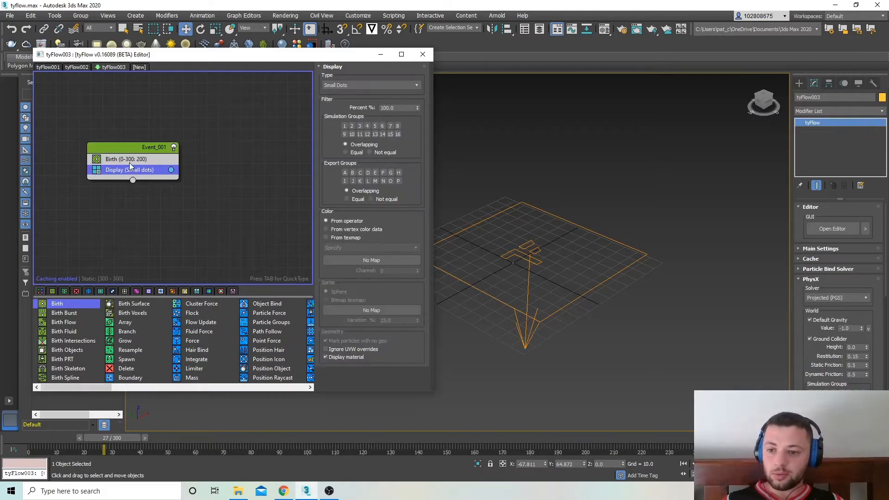
click(129, 162)
key(Tab)
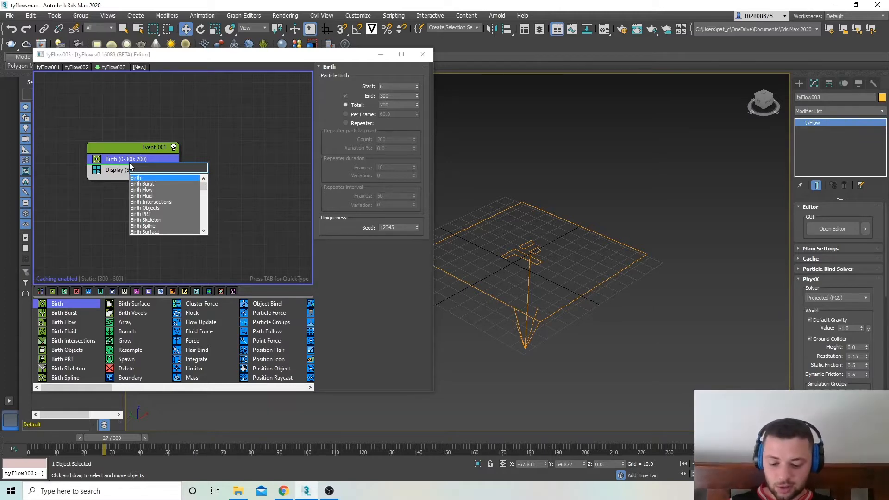
text(sha)
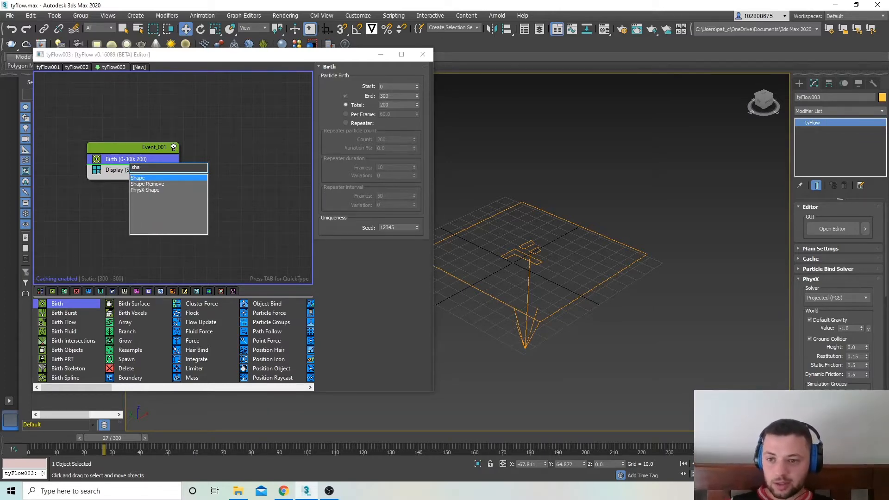
key(Return)
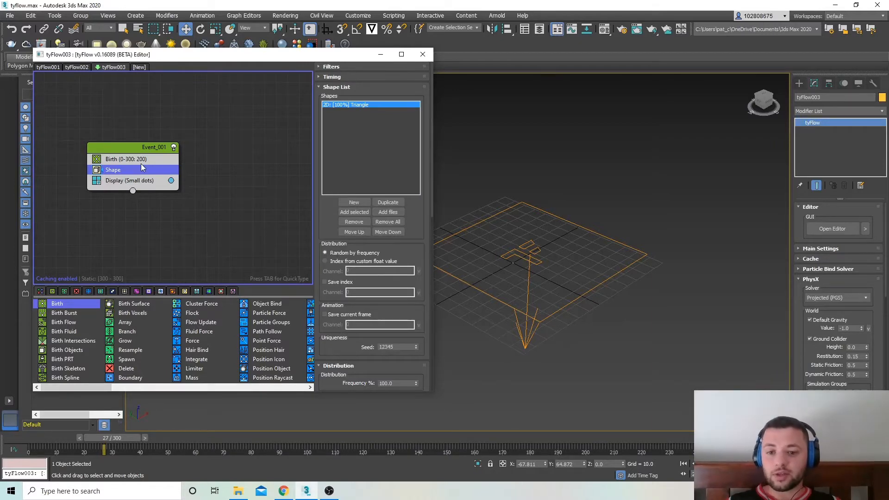
click(142, 164)
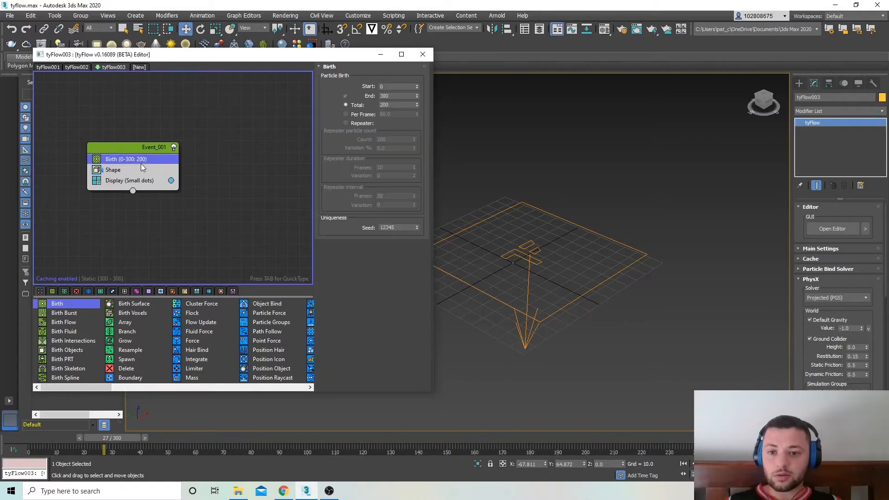
Add a Position Icon operator between Birth and Shape, and pick the tyIcon in the viewport as its icon
click(175, 272)
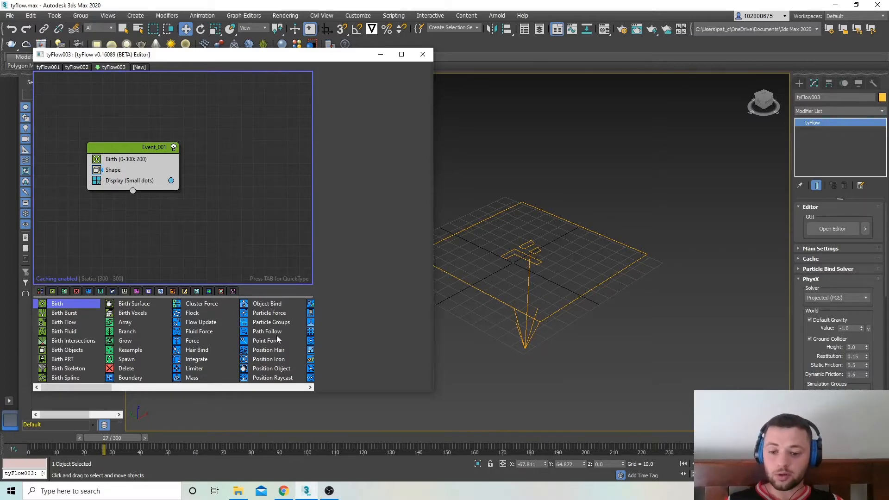
drag(273, 369, 271, 369)
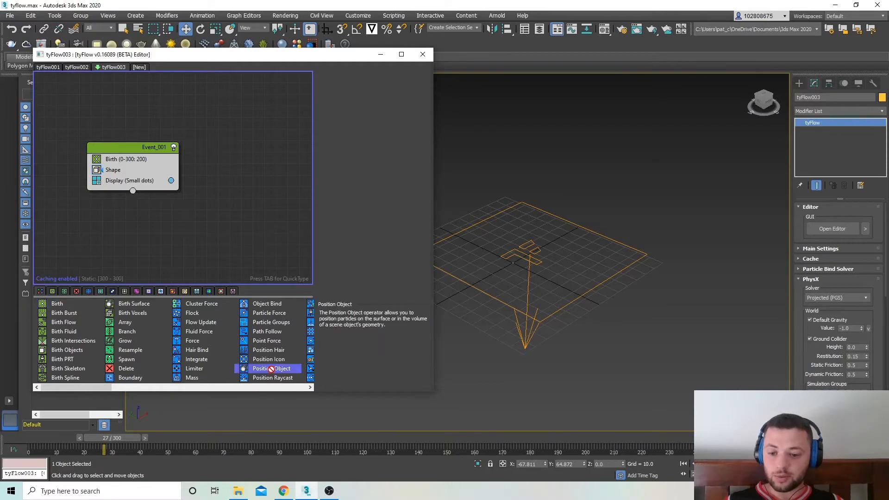
click(271, 361)
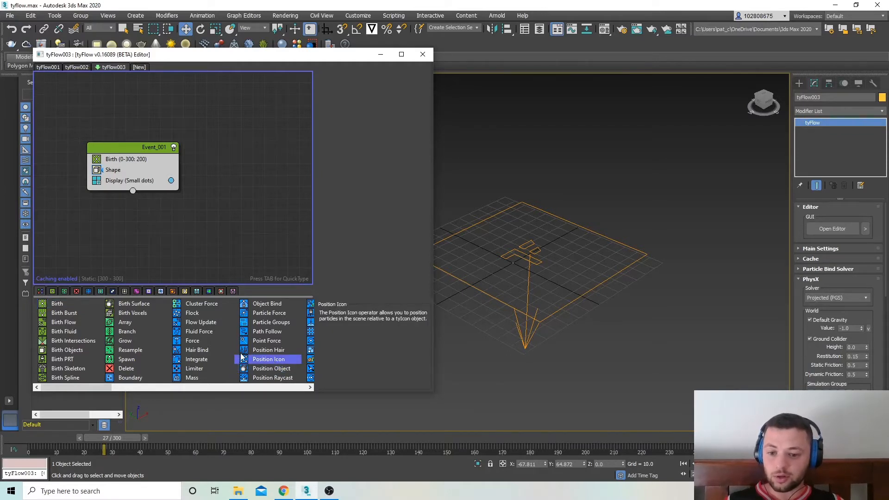
drag(169, 235, 129, 163)
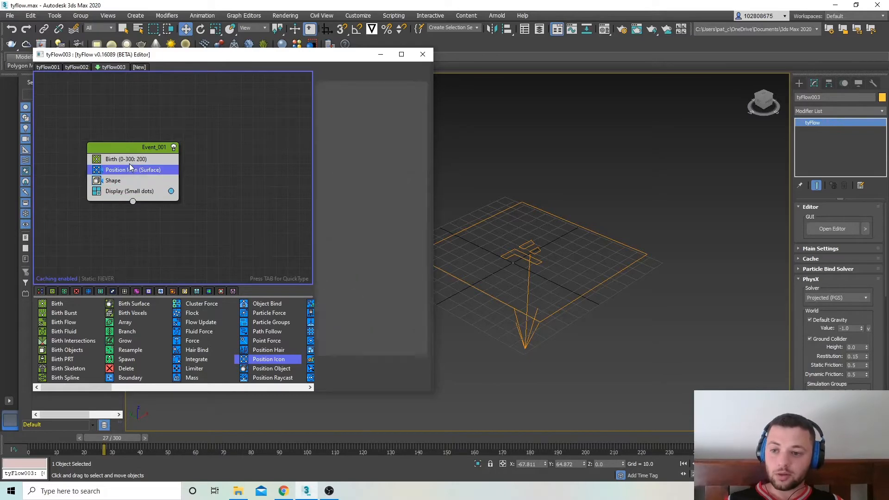
click(353, 177)
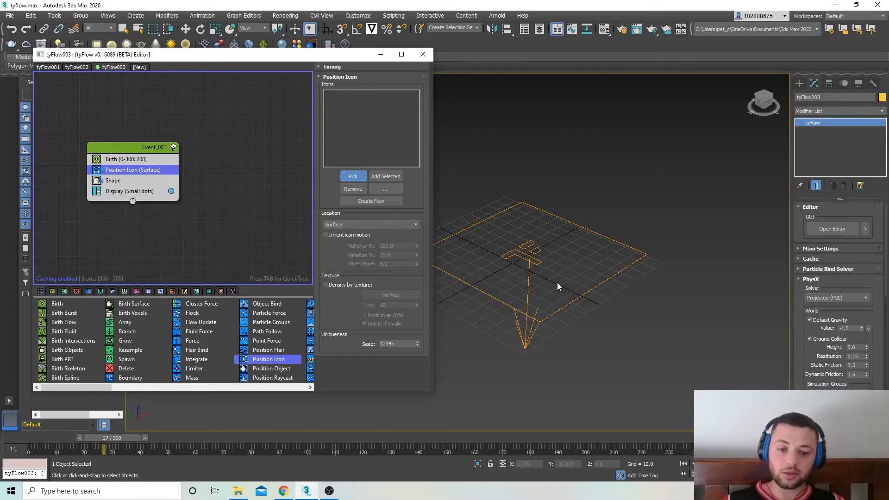
click(538, 323)
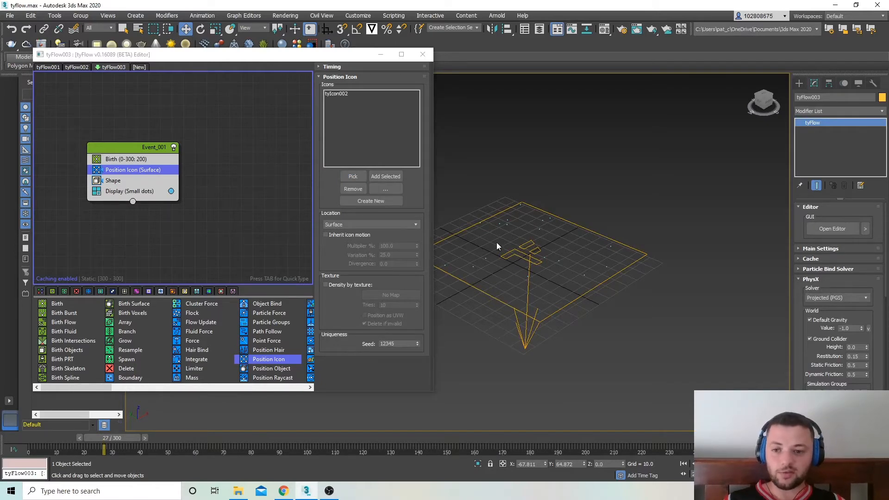
Set the Shape operator's mesh type to the 3D shape Nail (Straight)
click(143, 160)
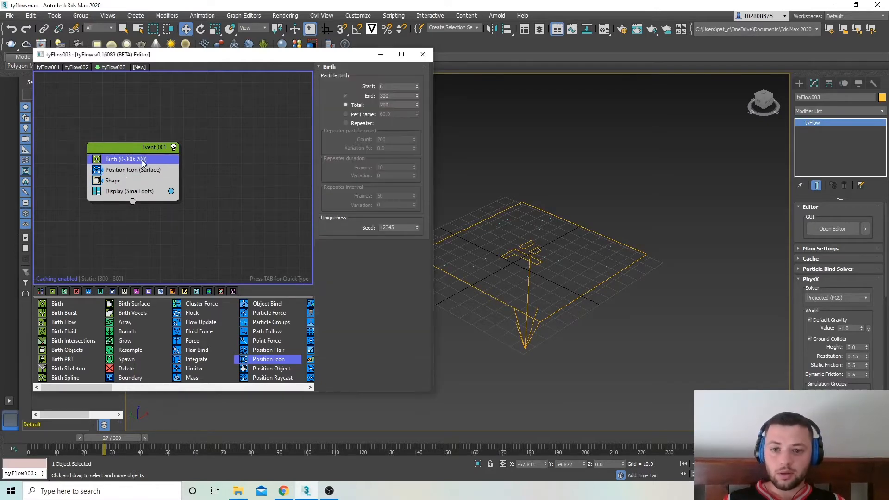
click(141, 179)
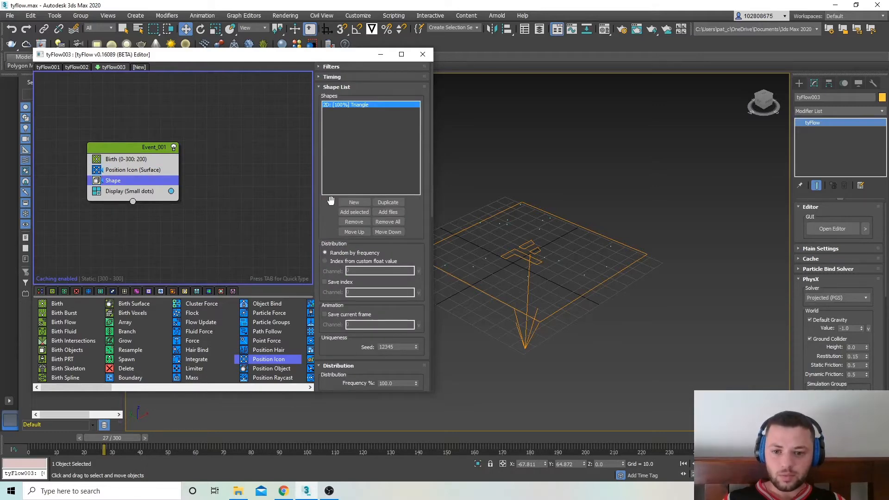
click(321, 88)
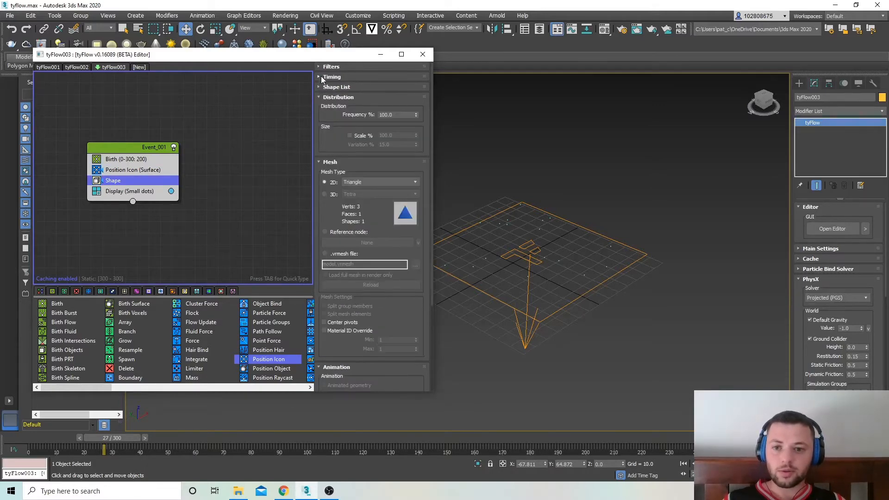
click(321, 77)
click(321, 77)
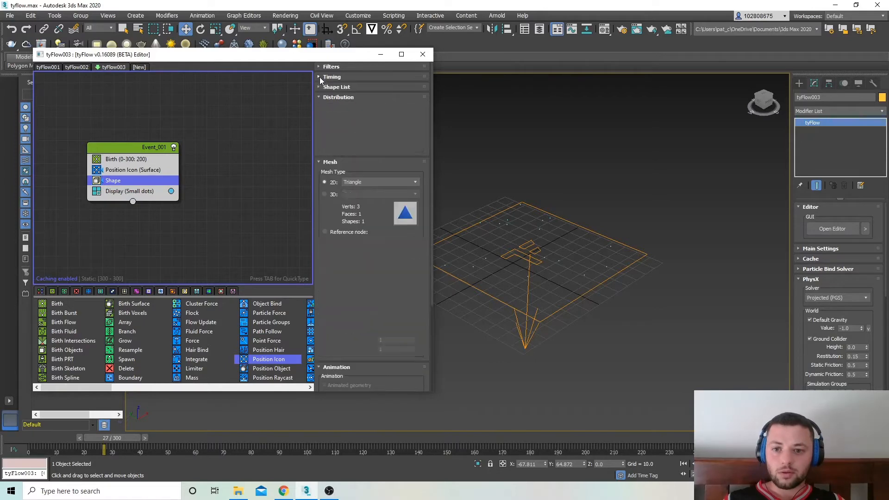
click(358, 183)
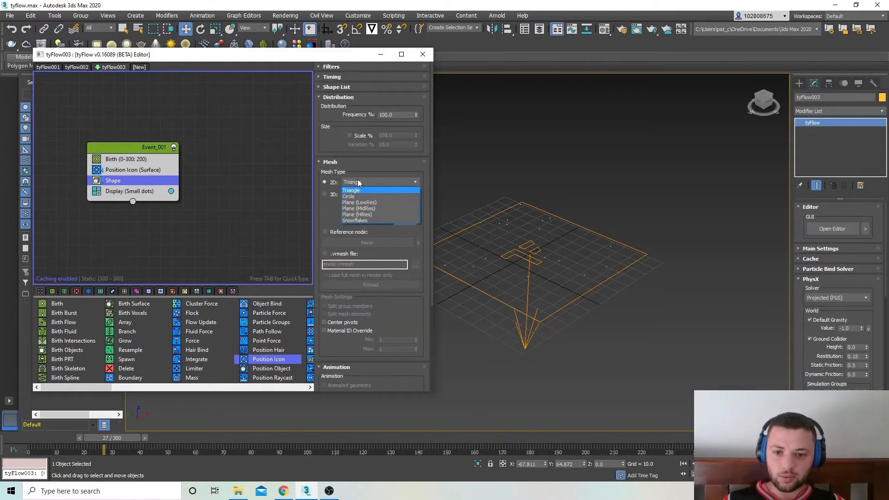
click(384, 182)
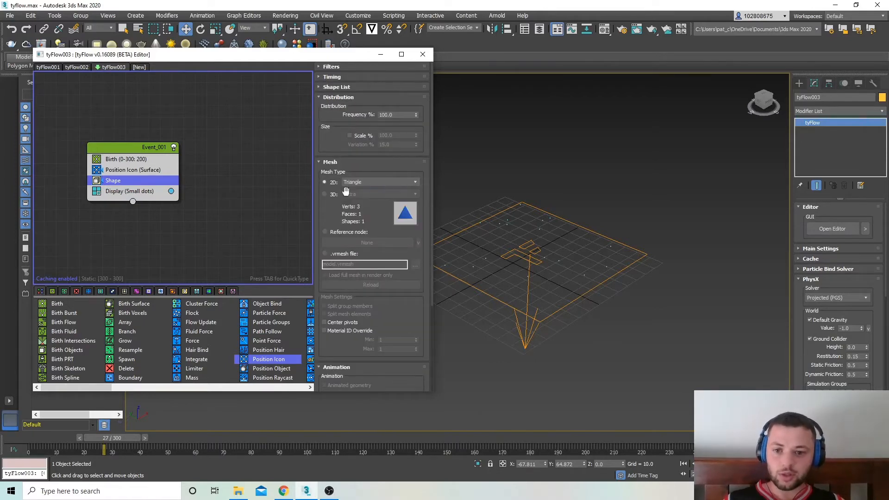
click(325, 194)
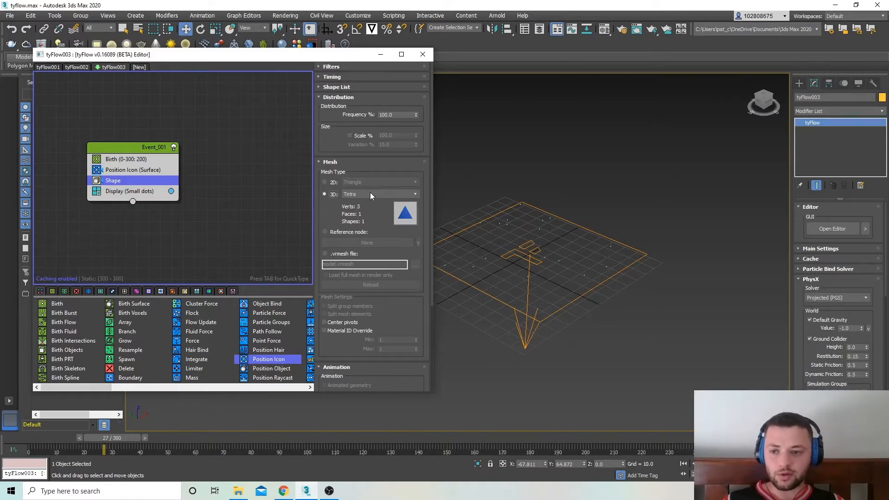
click(405, 194)
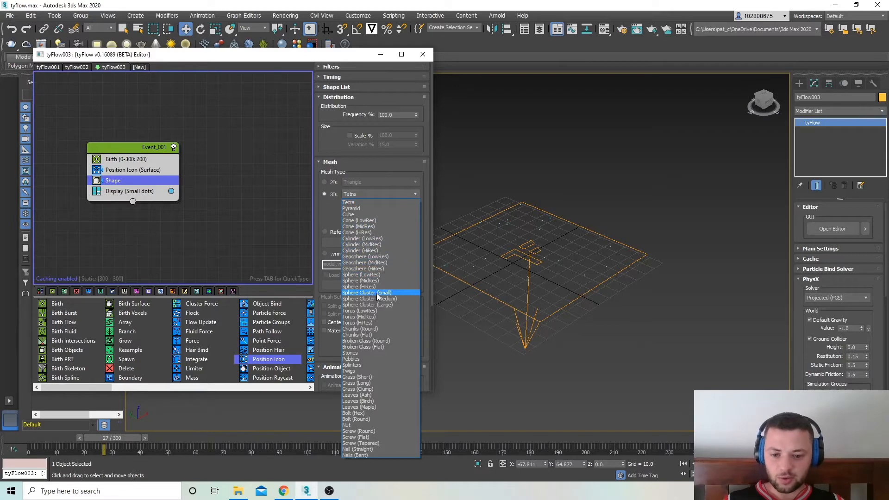
click(366, 449)
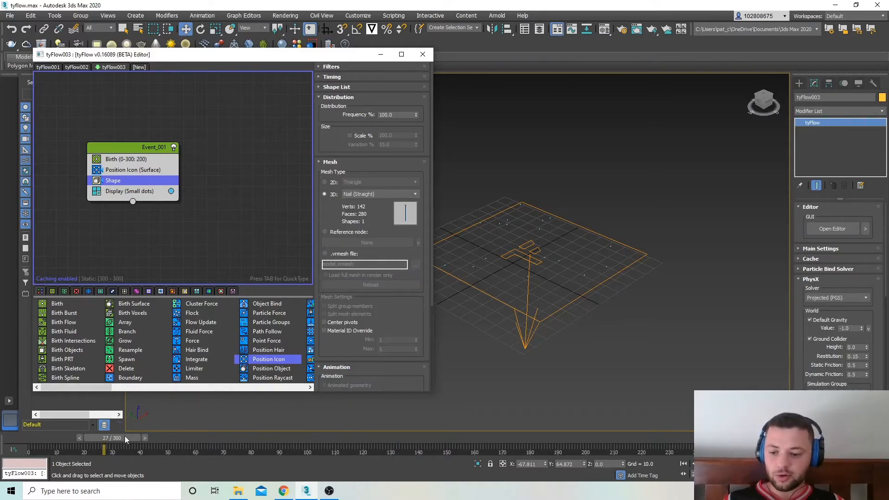
Scrub the timeline to preview the particles, stop at frame 21, and set the Display operator's type to Geometry
drag(124, 438, 341, 438)
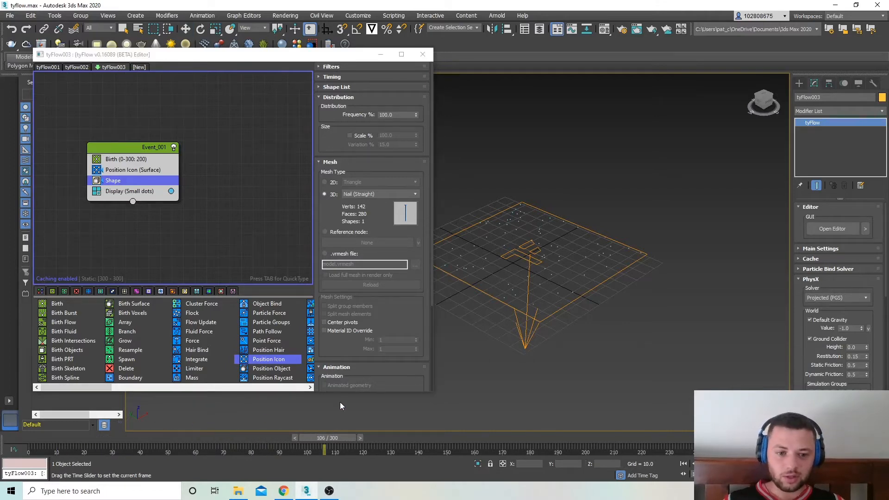
drag(341, 406, 108, 398)
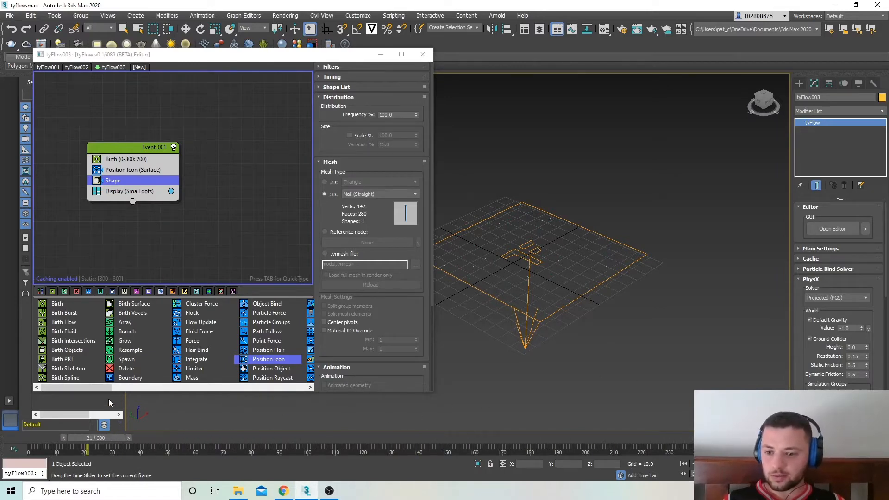
click(129, 191)
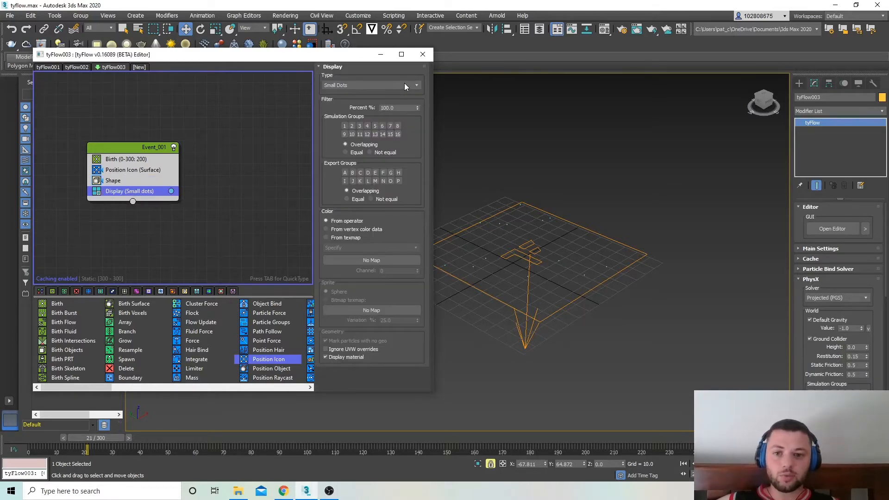
click(404, 85)
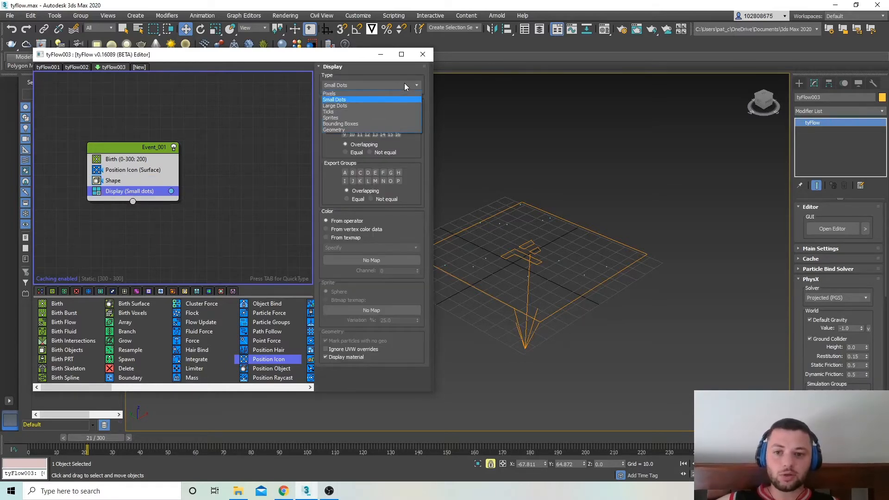
click(331, 131)
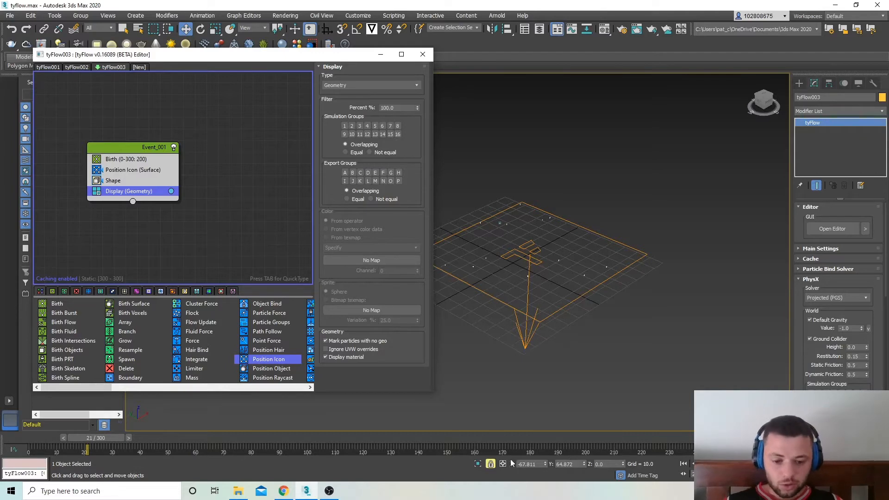
Go to frame 190 and examine the nail particles on the tyIcon surface from close up and from afar
drag(101, 438, 563, 410)
key(w)
scroll(547, 267, up, 10)
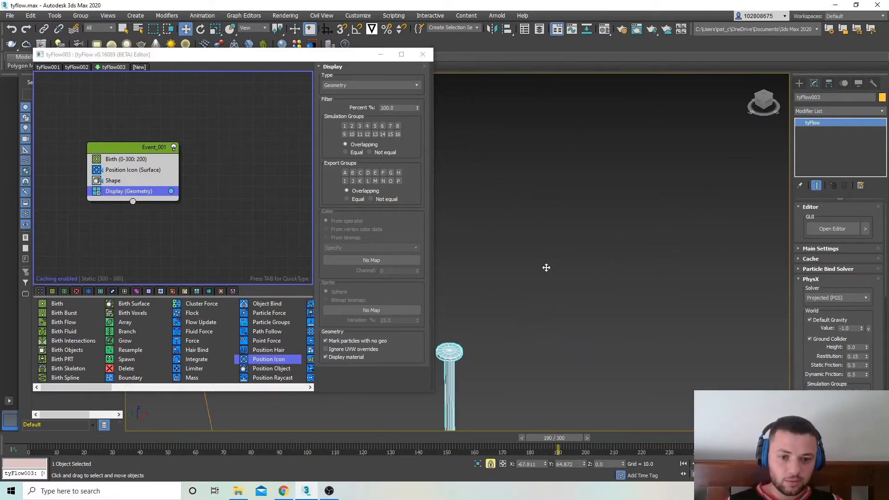
scroll(547, 268, down, 8)
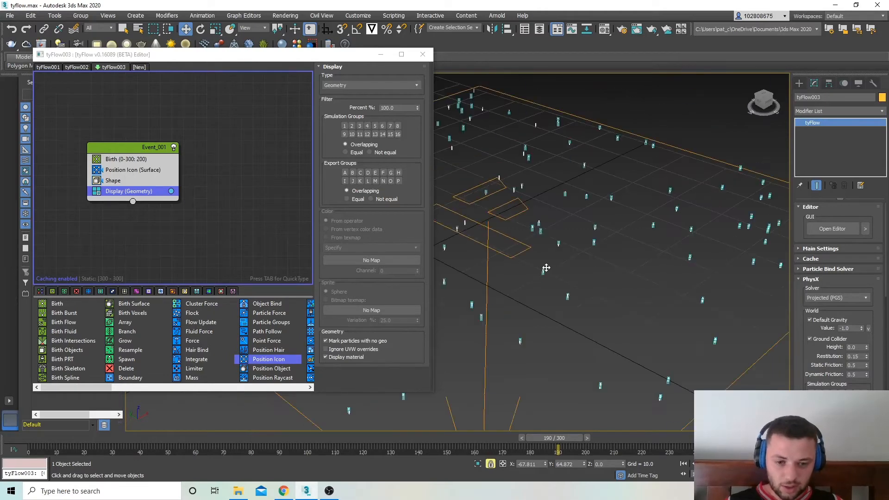
scroll(547, 268, up, 5)
scroll(547, 267, down, 8)
scroll(546, 268, up, 2)
scroll(546, 267, up, 2)
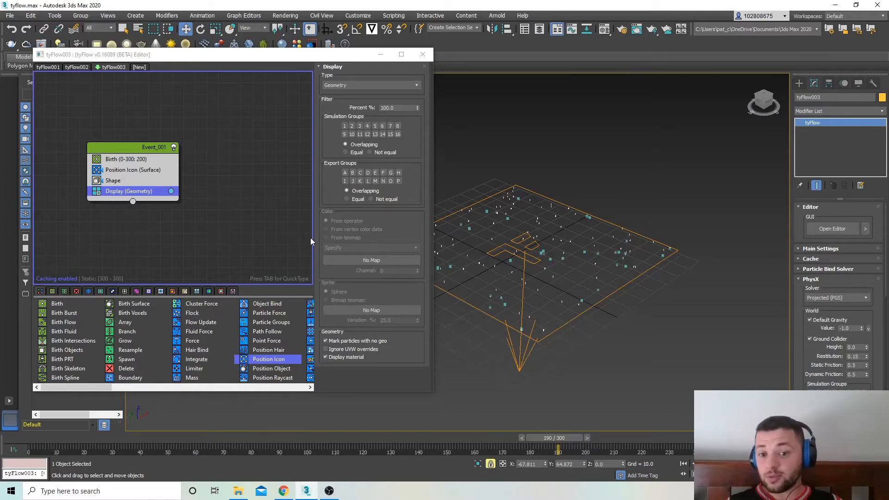
Enable scaling in the Shape operator, raise the scale to 490.1% and inspect the enlarged nails
click(135, 180)
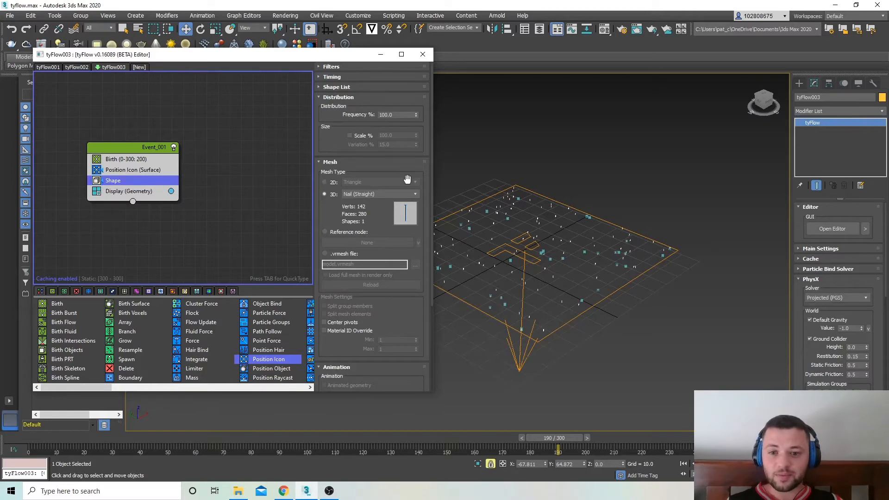
click(349, 135)
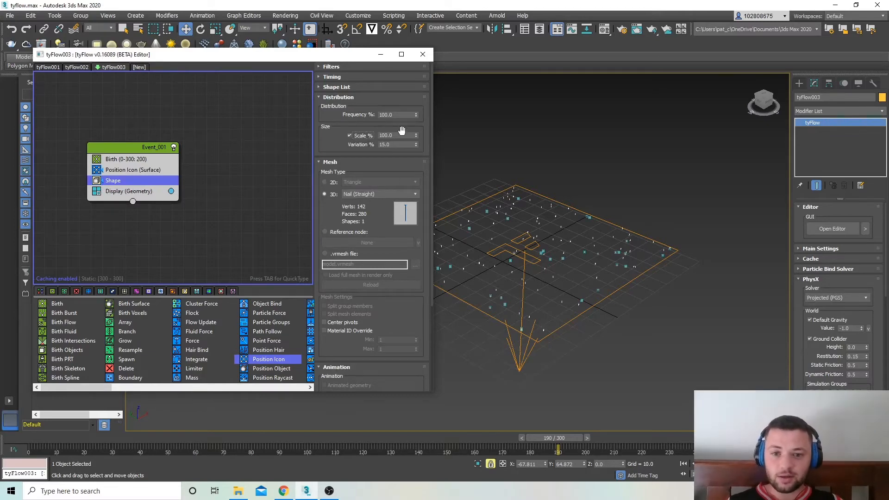
drag(416, 133, 345, 243)
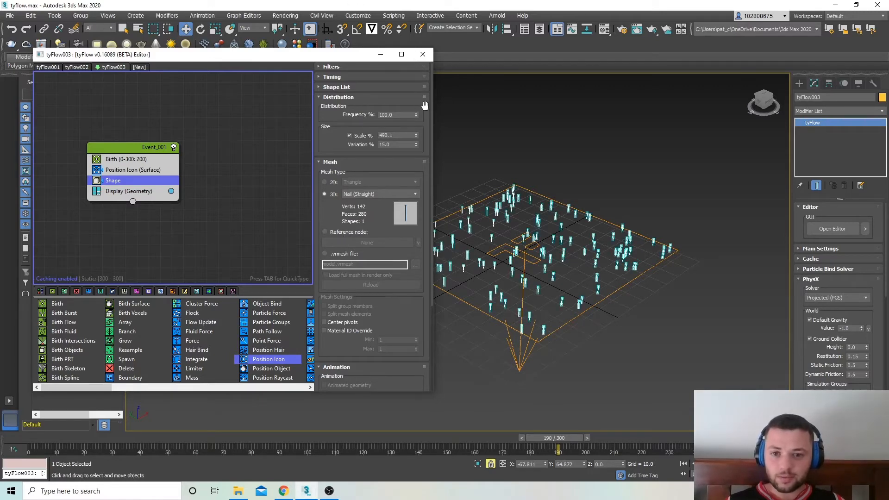
click(530, 273)
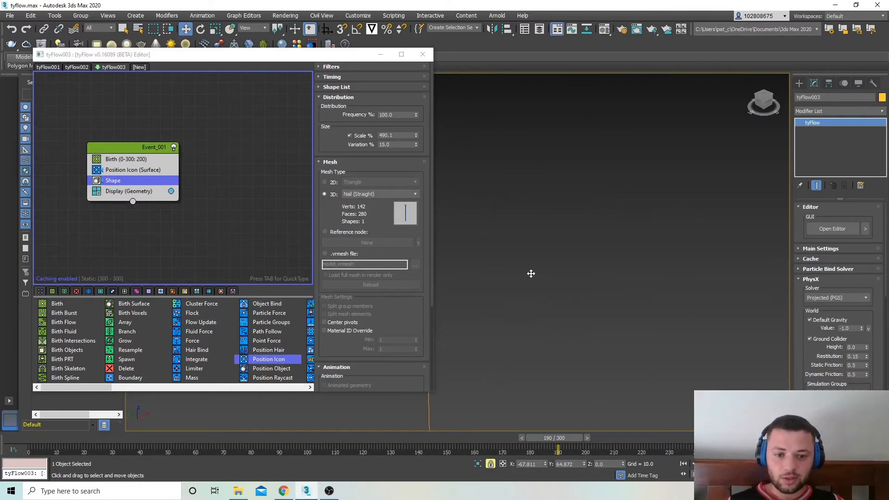
scroll(531, 274, up, 5)
scroll(531, 274, down, 5)
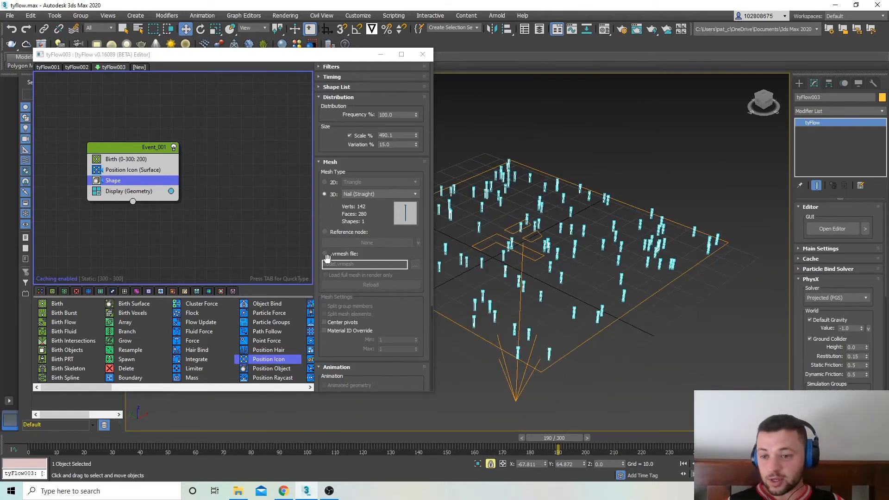
Return the timeline to frame 1 and add a Speed operator between Position Icon and Shape in the event
click(206, 222)
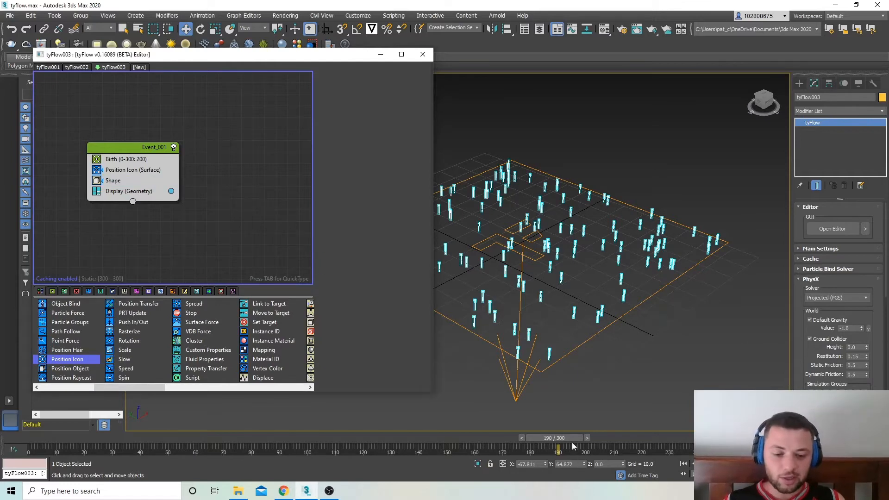
drag(565, 441, 47, 395)
drag(125, 369, 125, 185)
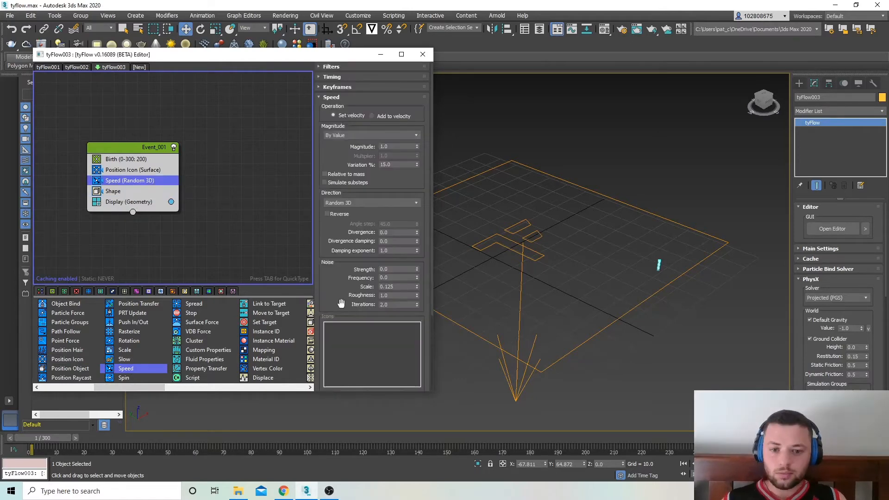
Scrub the timeline to frame 28 to preview the particles' random motion and deselect the flow
click(45, 443)
drag(45, 444, 106, 410)
key(w)
click(130, 406)
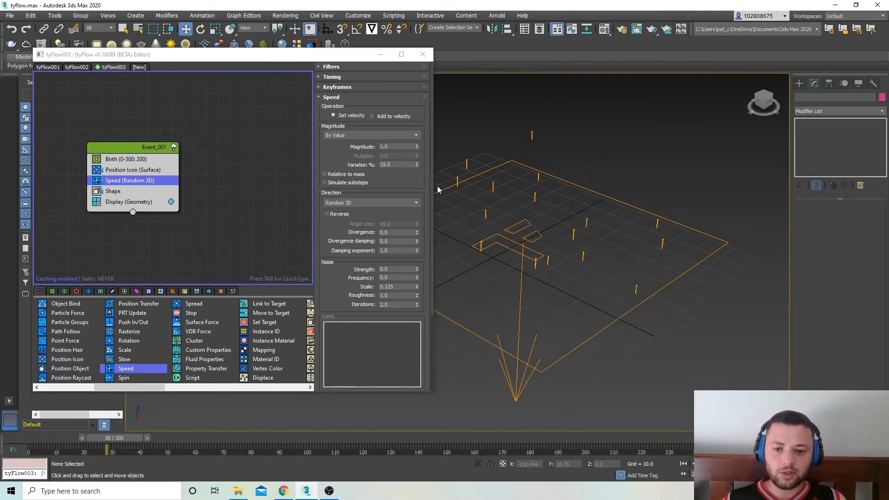
Set the Speed operator's direction to Along Icon Arrow and scrub to frame 38 to preview it
click(411, 203)
click(412, 203)
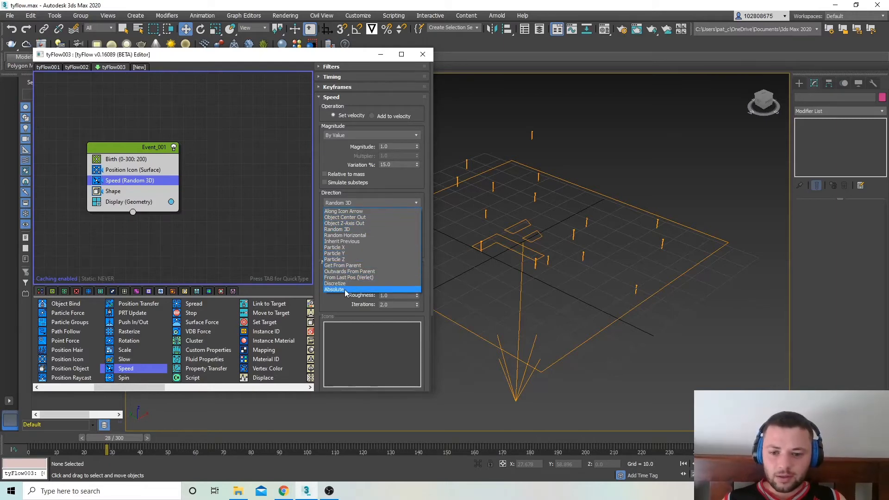
click(347, 212)
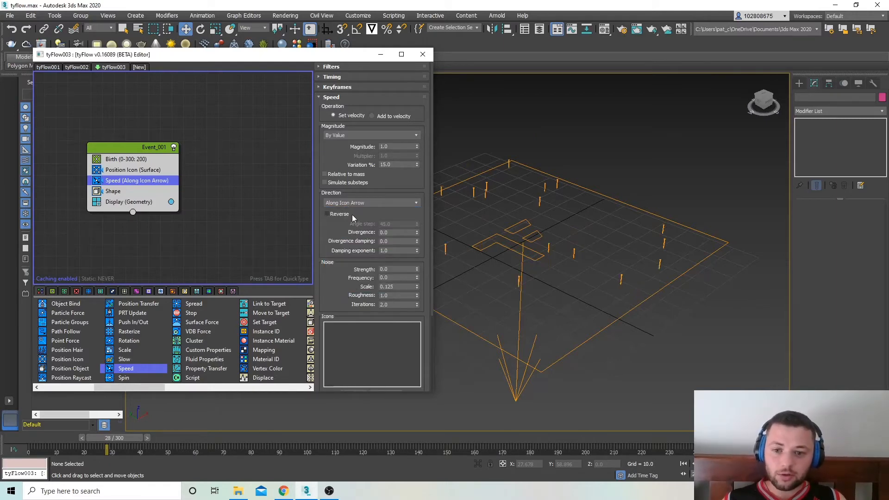
drag(107, 437, 138, 425)
key(w)
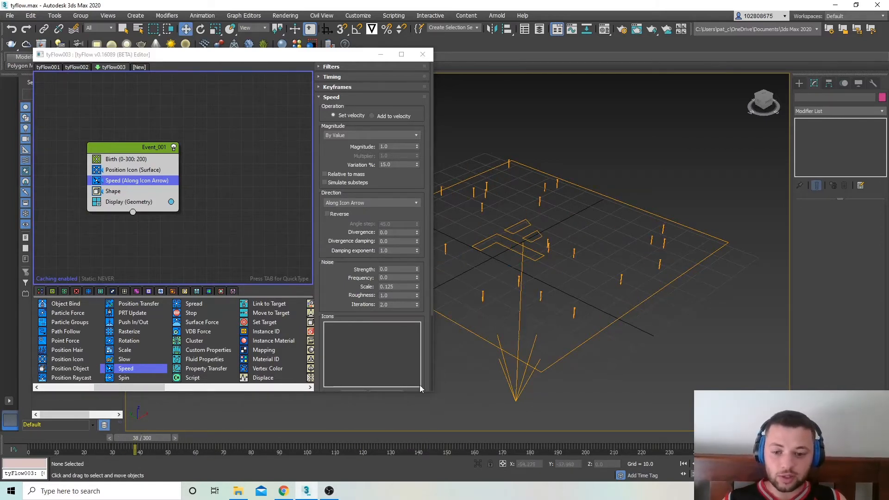
Pick tyIcon002 in the viewport as the icon that drives the Speed operator
scroll(363, 234, down, 2)
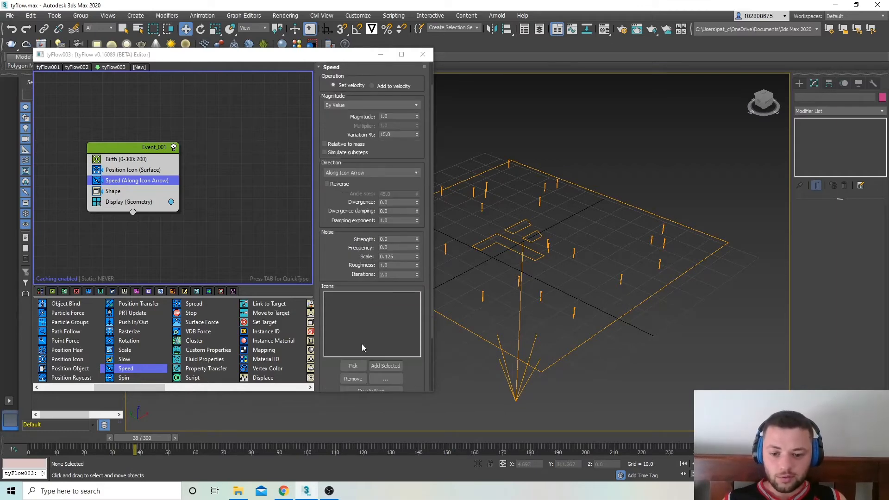
click(353, 366)
click(487, 365)
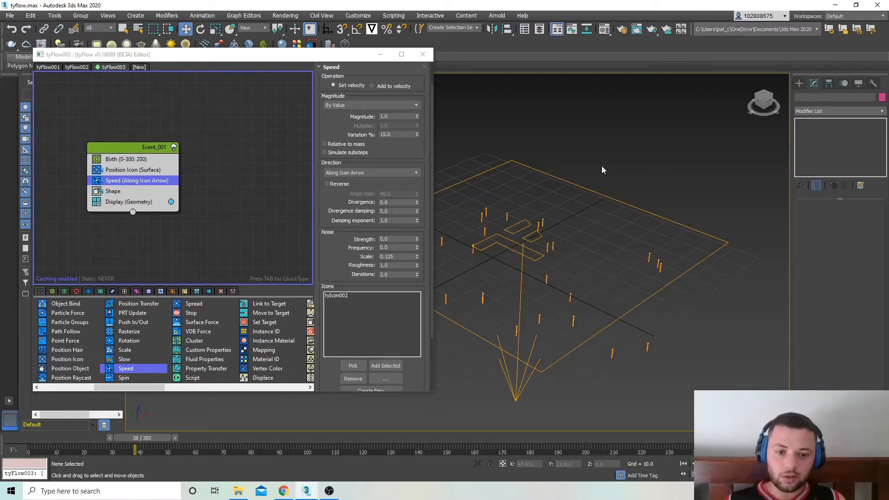
Raise tyIcon002 to a Z position of about 58.76 and play the animation from frame 0
click(528, 229)
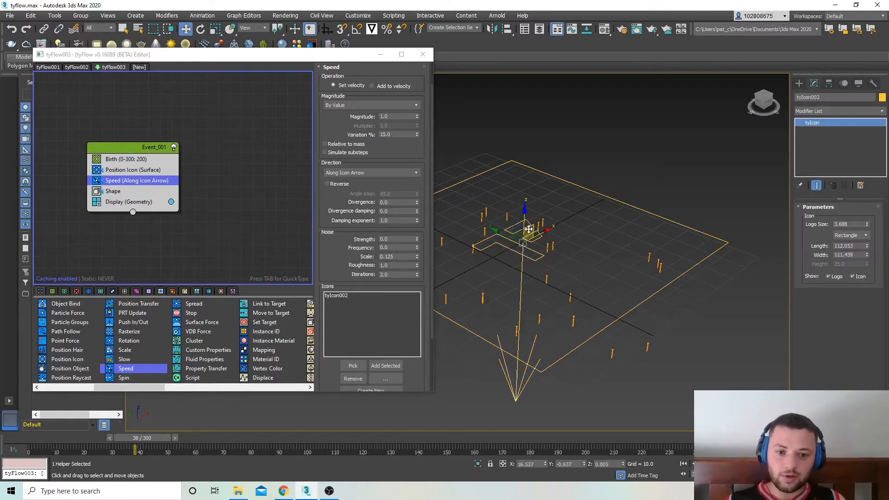
drag(525, 214, 535, 68)
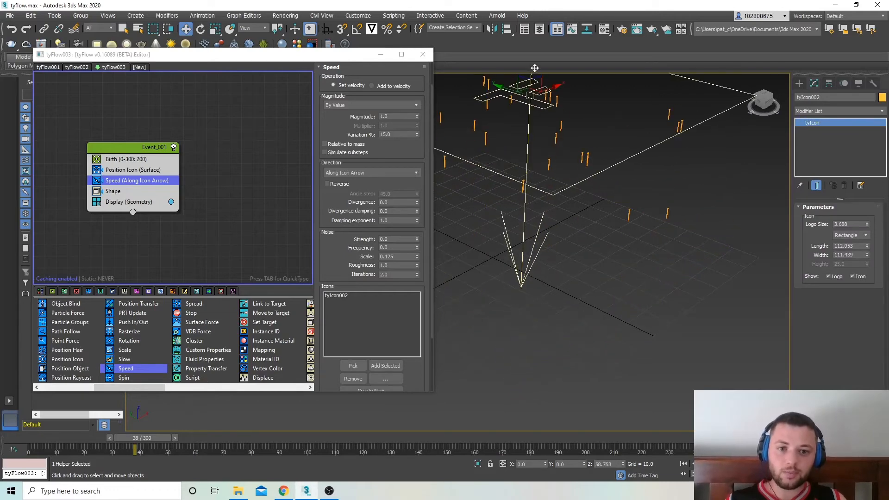
drag(148, 438, 1, 485)
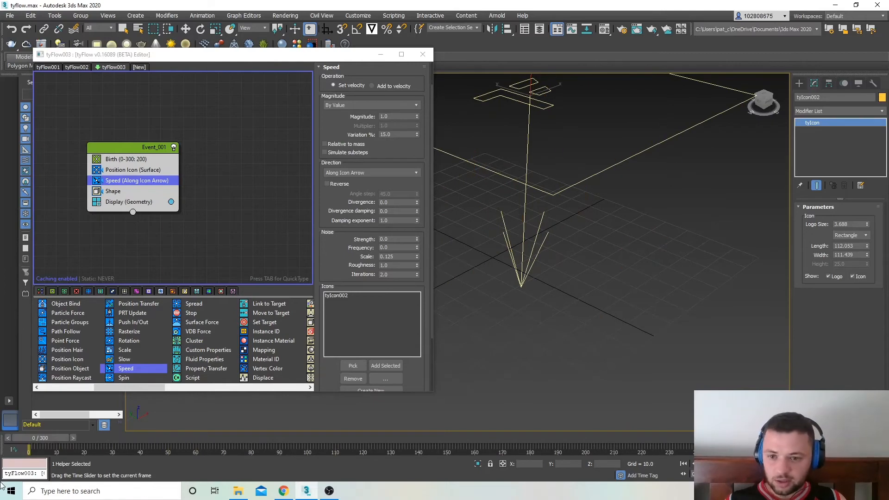
key(w)
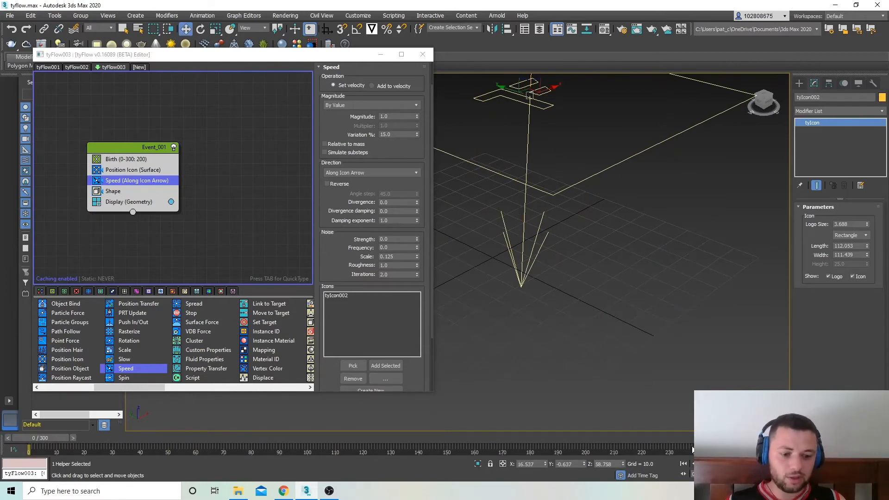
key(slash)
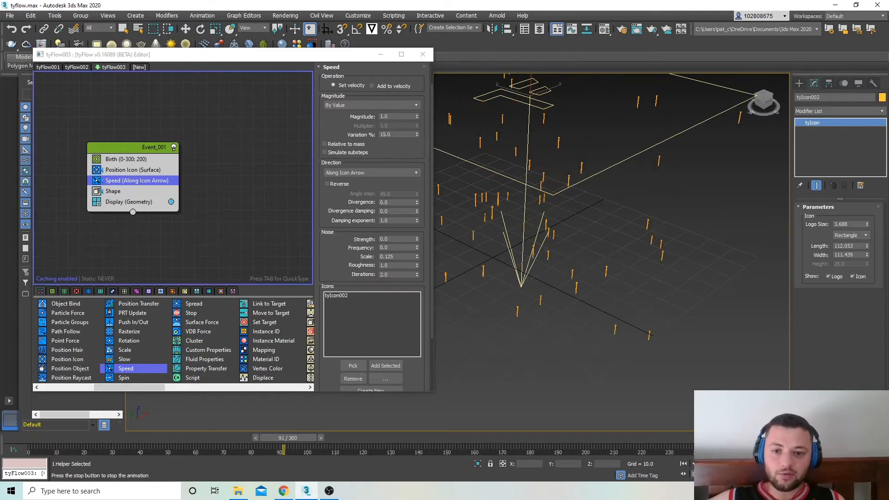
Set the Speed magnitude to 15.9 and replay the animation from frame 0, stopping at frame 72
key(slash)
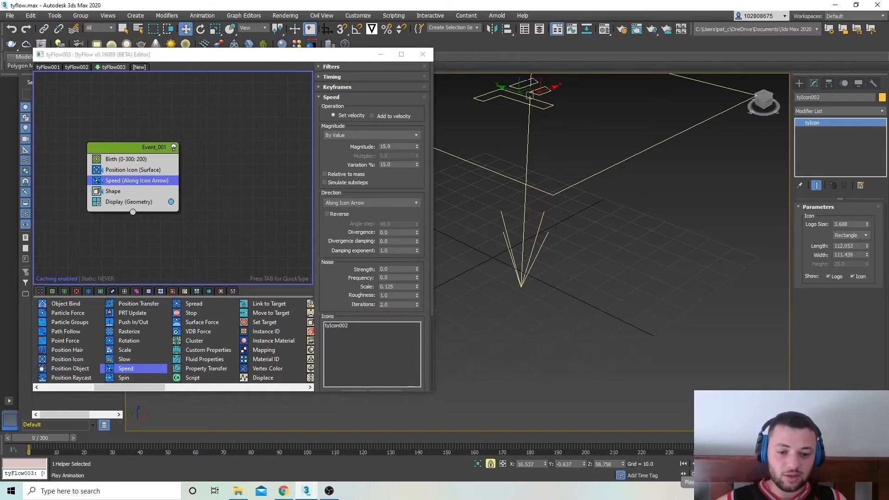
click(701, 464)
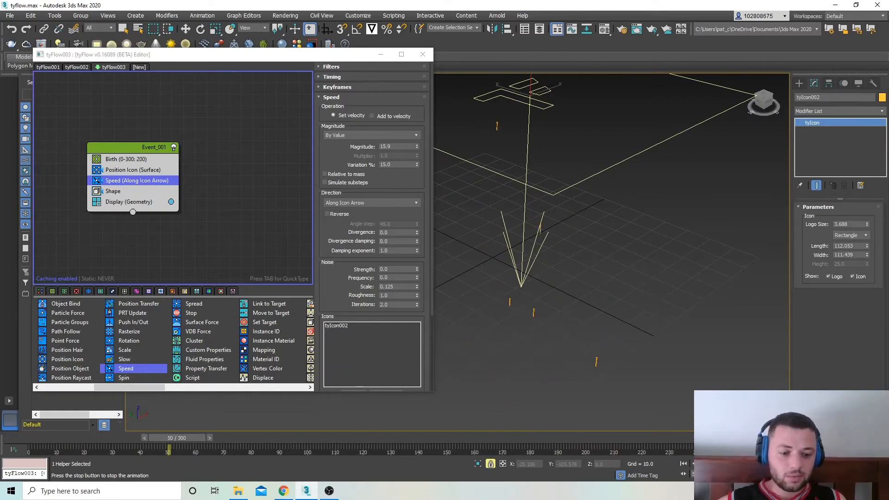
key(w)
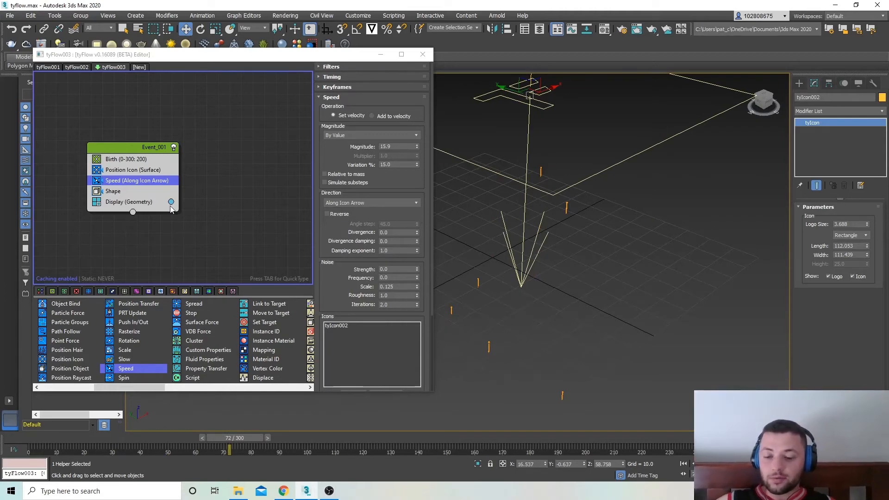
Add a PhysX Shape operator between Shape and Display in the event and play the simulation, stopping at frame 78
click(148, 291)
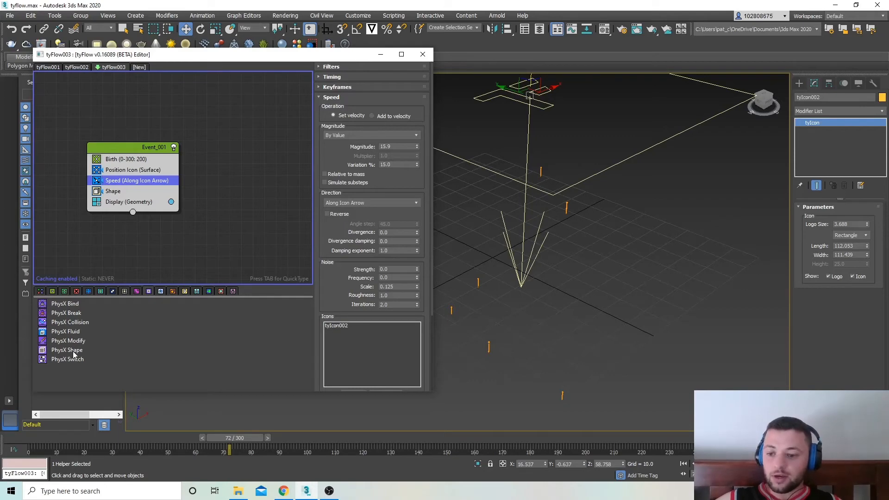
drag(74, 352, 82, 256)
drag(116, 206, 127, 193)
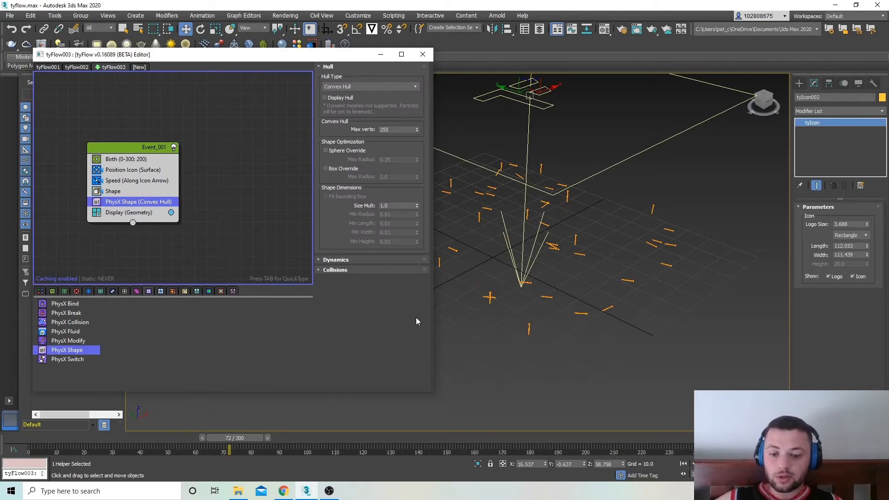
key(/)
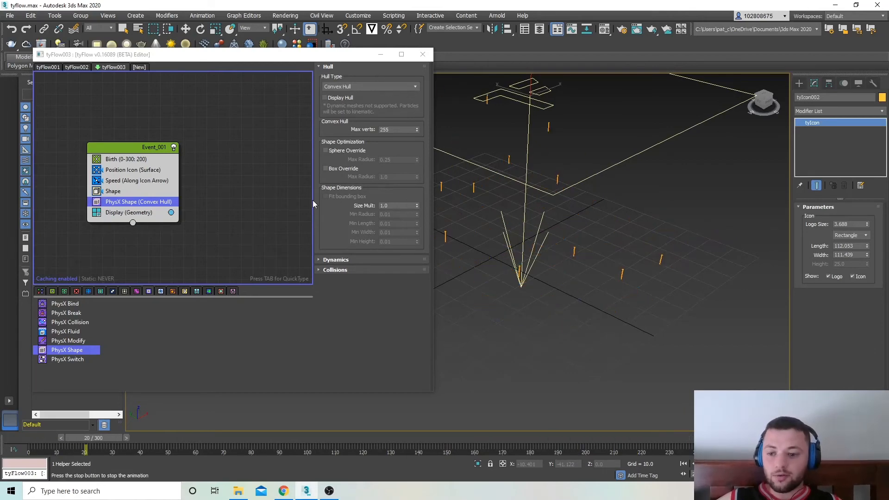
key(w)
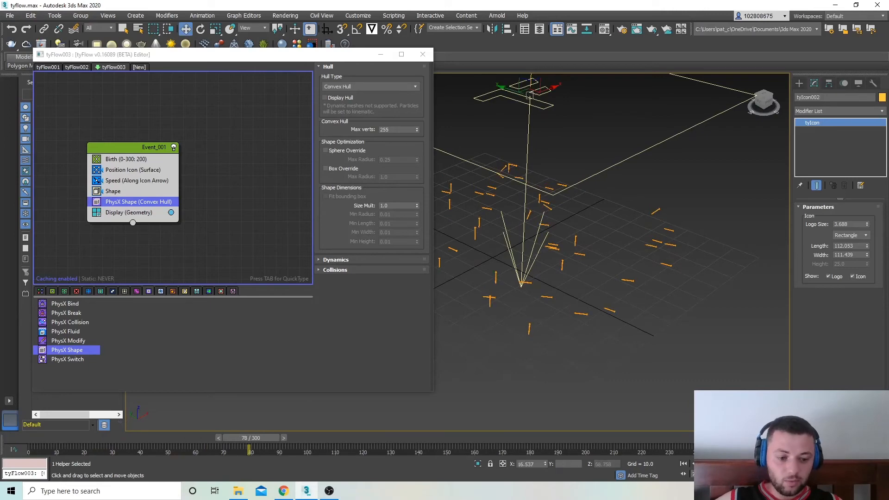
Set the PhysX Shape hull type to Sphere, play the simulation to frame 80 and list all operators again
click(404, 88)
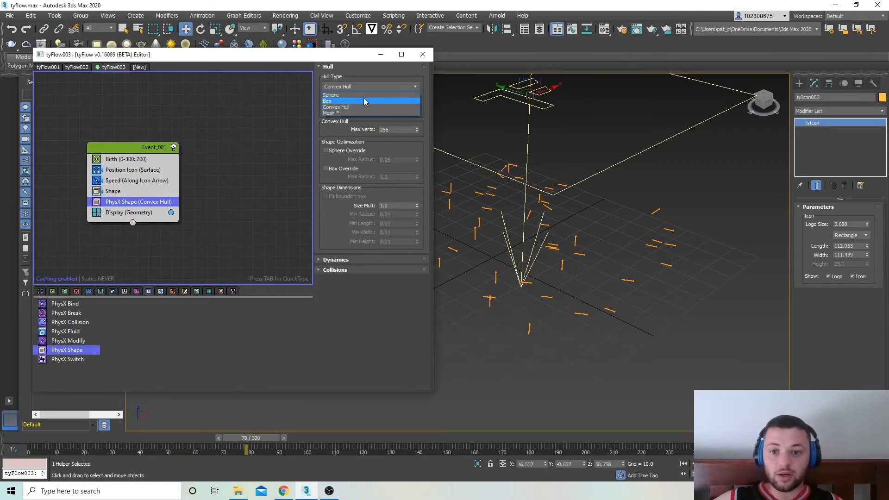
click(357, 96)
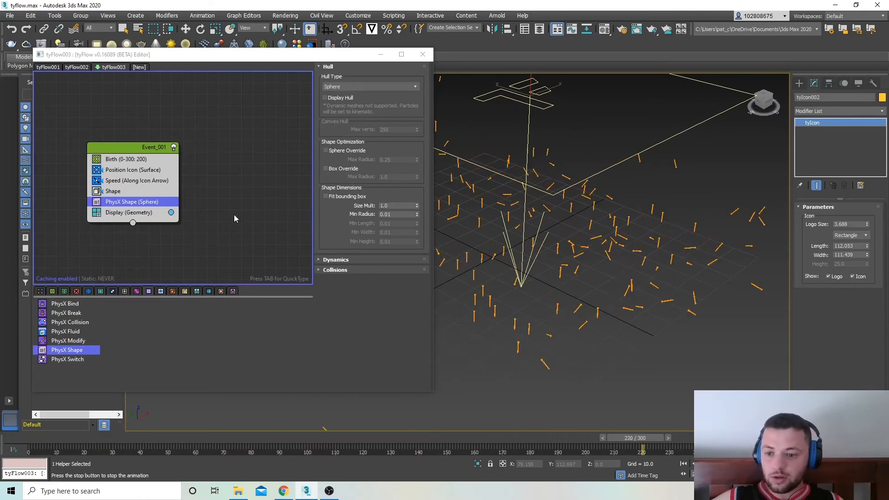
click(38, 292)
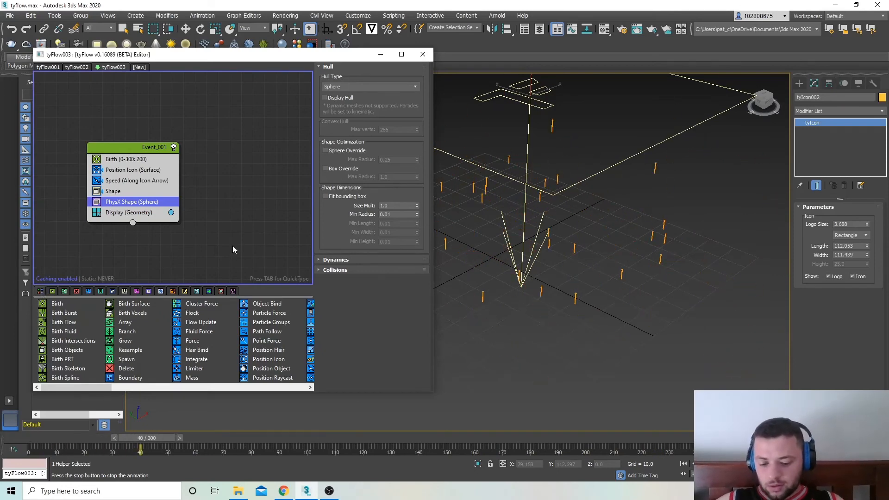
click(244, 238)
key(w)
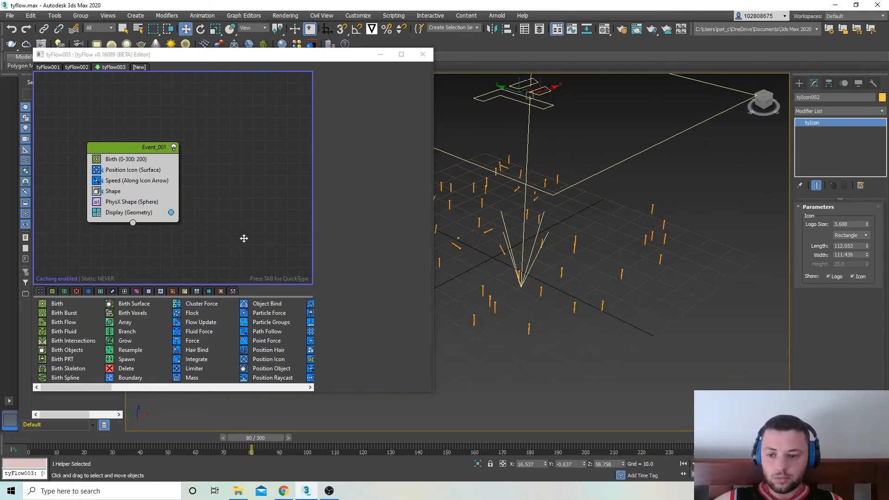
Add a Voronoi Fracture operator below PhysX Shape and play the simulation, stopping at frame 133
click(118, 205)
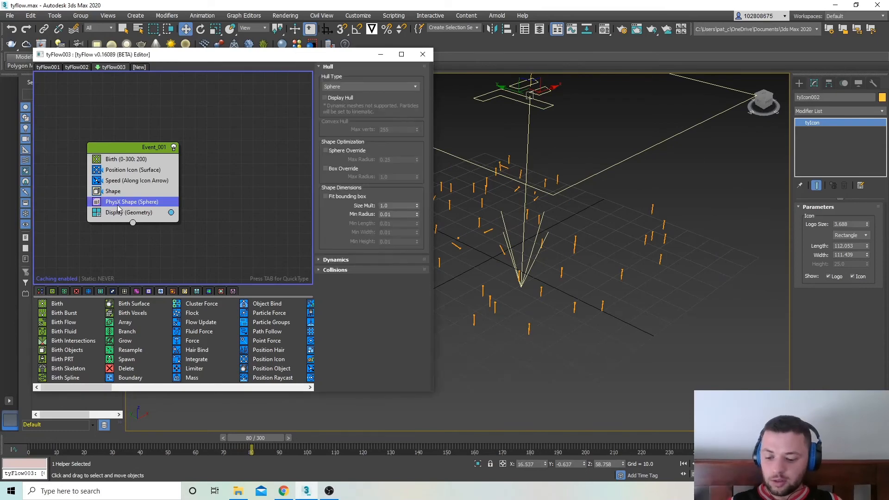
key(Tab)
text(vor)
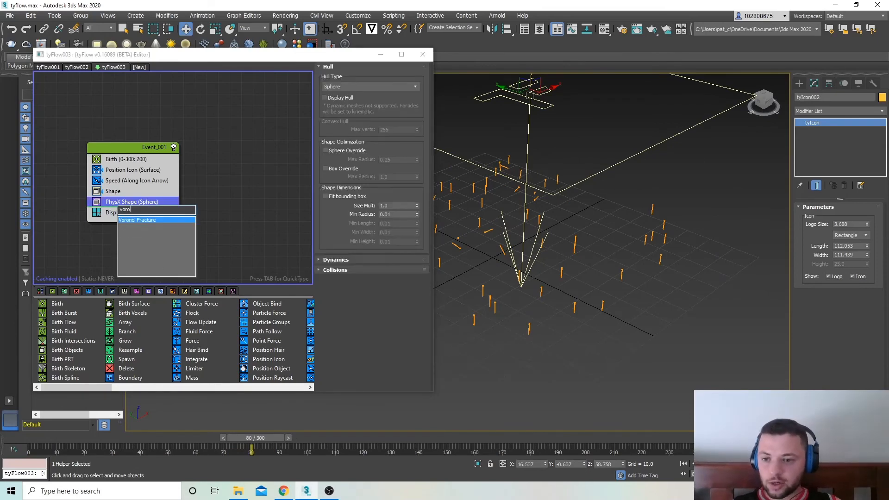
key(Return)
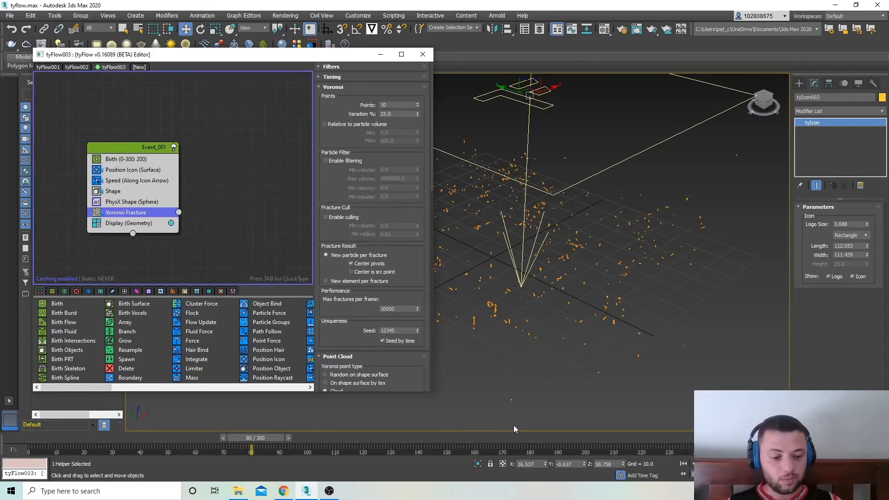
key(slash)
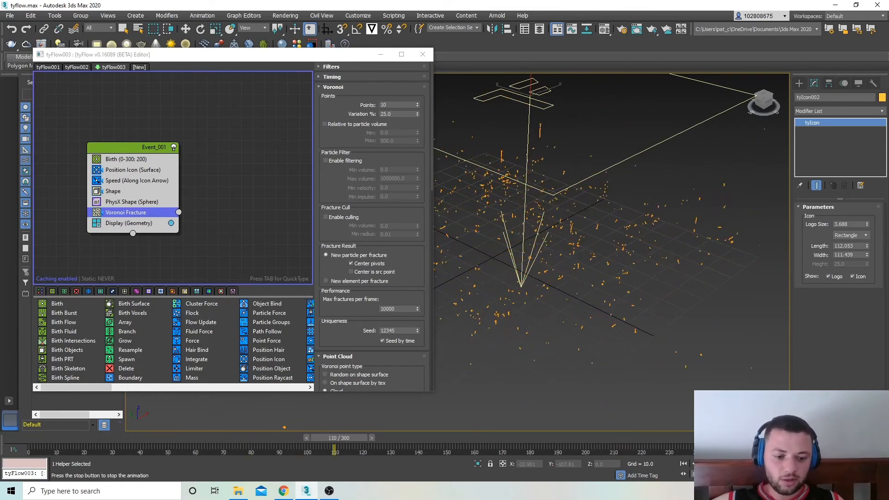
key(w)
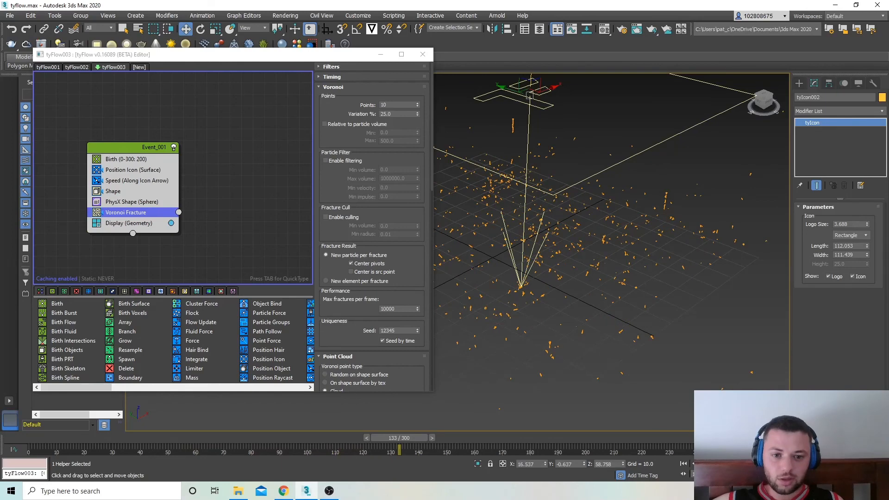
Change the Speed operator's magnitude to -13.6 after trying 2.5, and play the simulation to frame 226
click(147, 182)
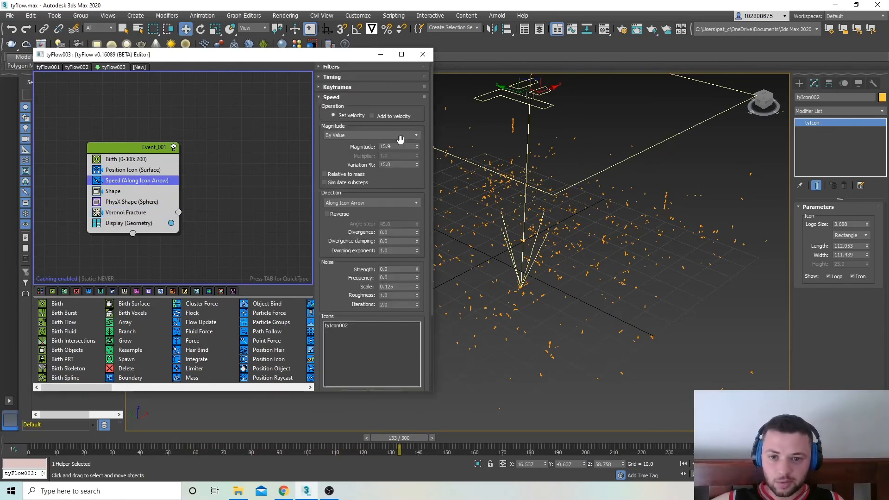
drag(416, 149, 418, 158)
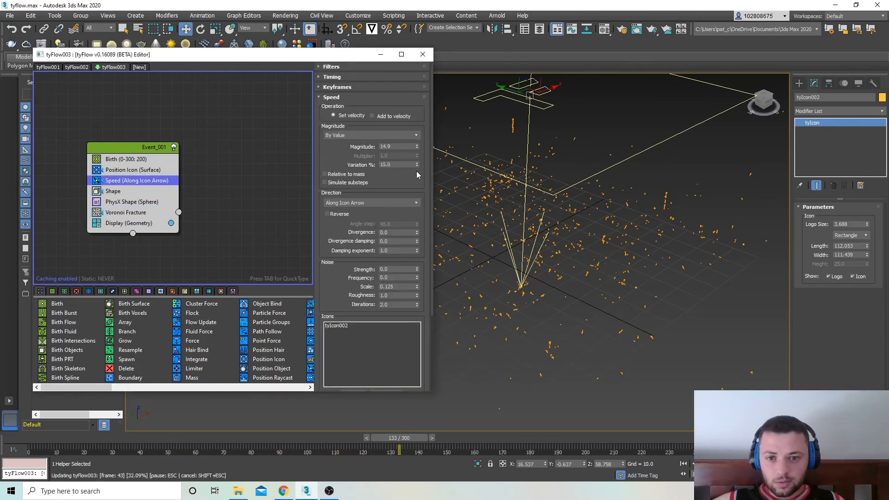
double_click(398, 147)
text(2.5)
key(Return)
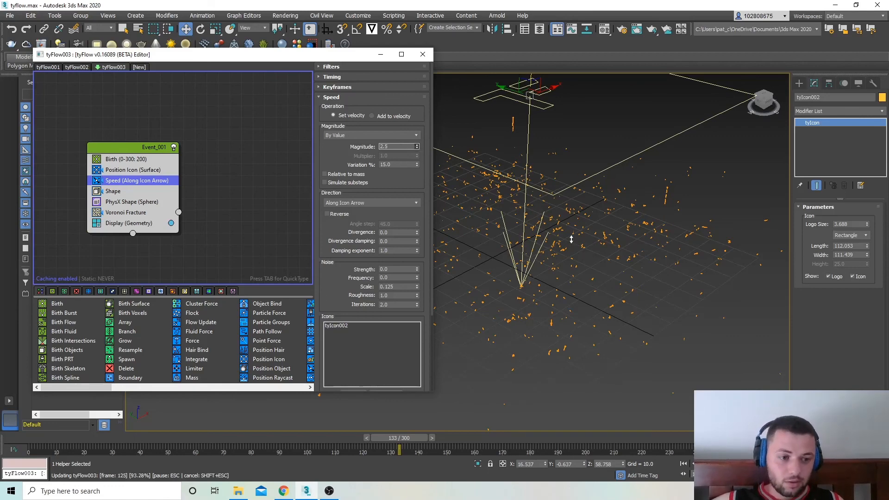
drag(571, 238, 572, 243)
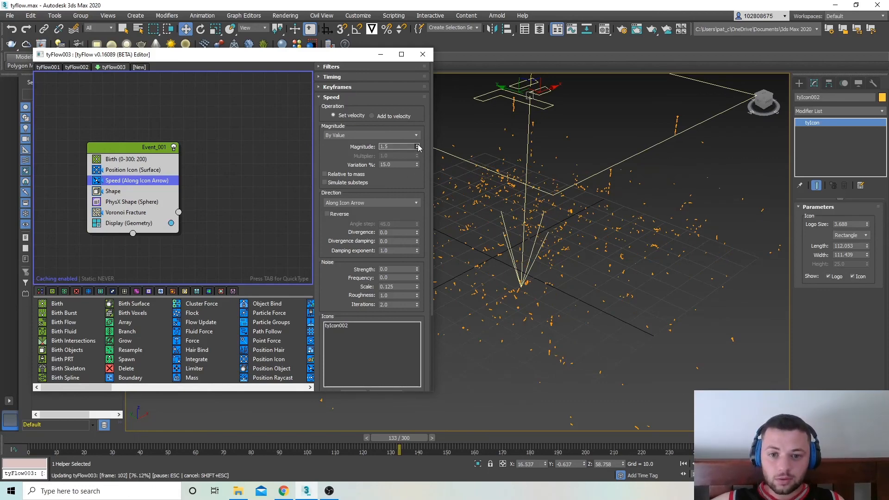
drag(416, 147, 597, 410)
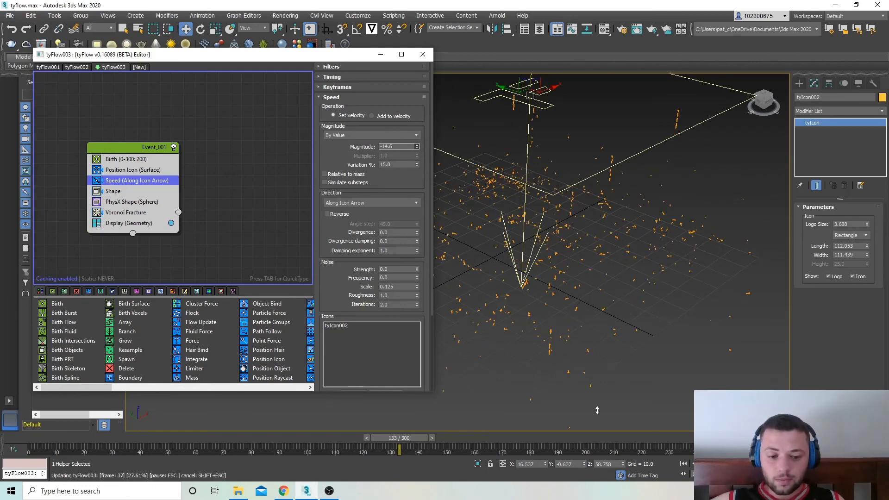
drag(663, 321, 663, 317)
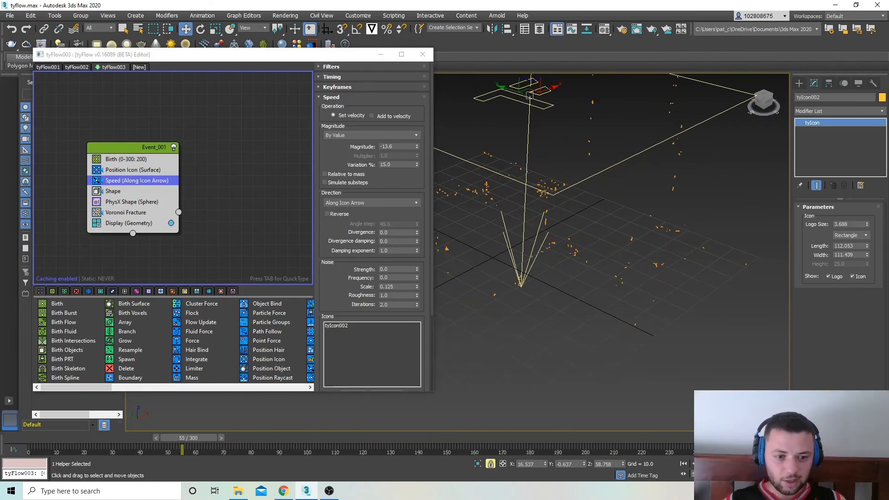
key(slash)
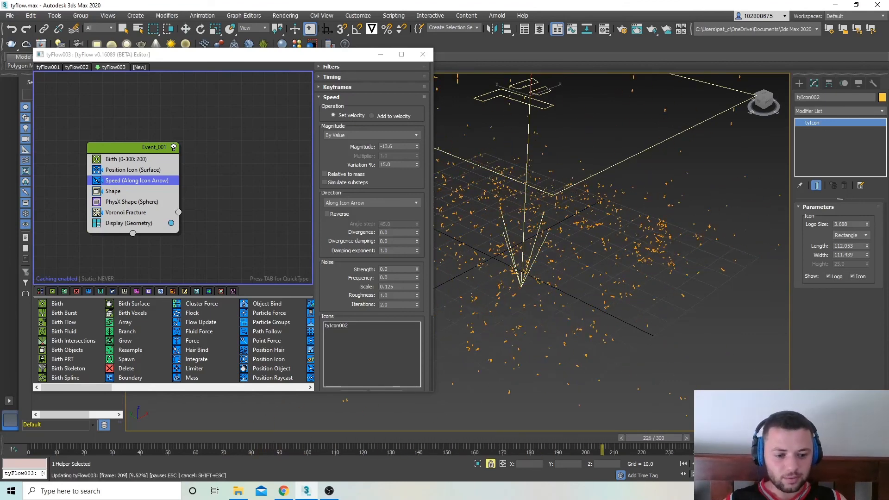
key(w)
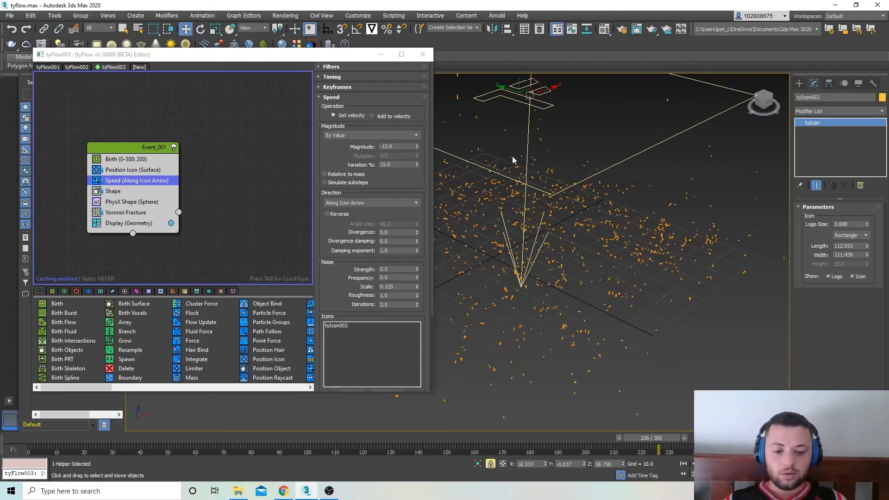